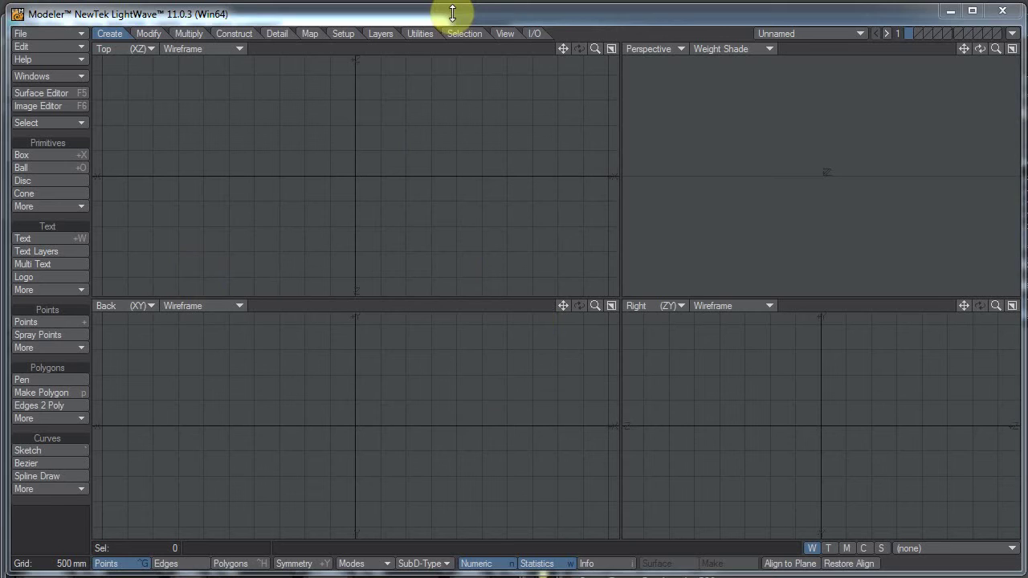
Create a thin, flat box about 3 m long and 0.35 m wide, parallel to the Z axis on the positive X side.
key(shift+x)
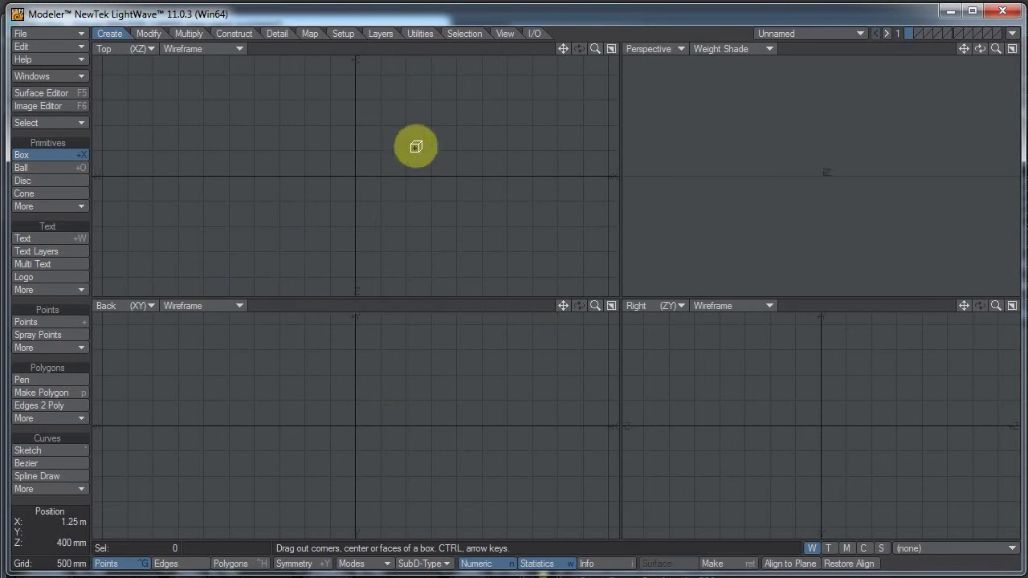
drag(391, 132, 409, 282)
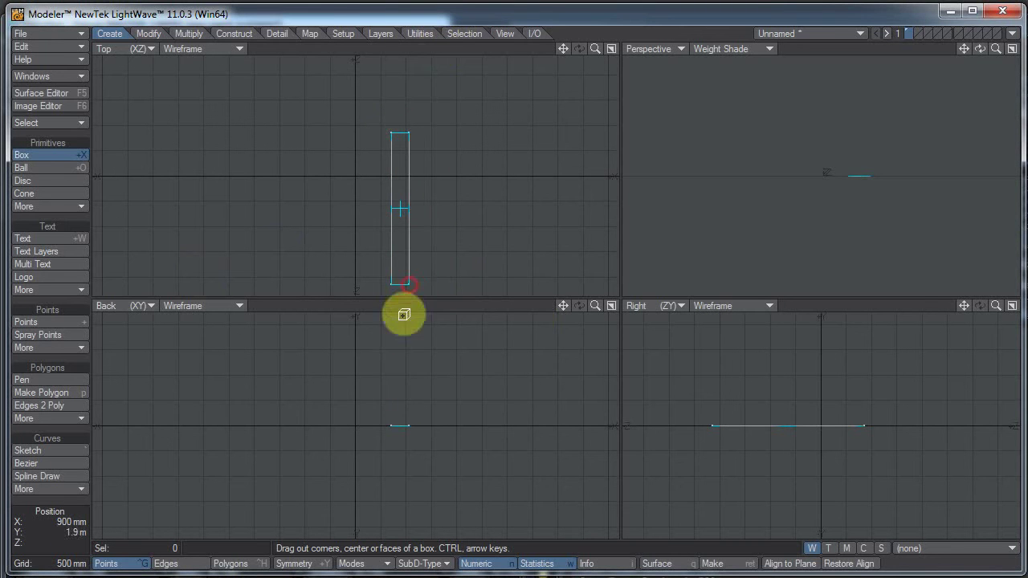
drag(404, 386, 399, 404)
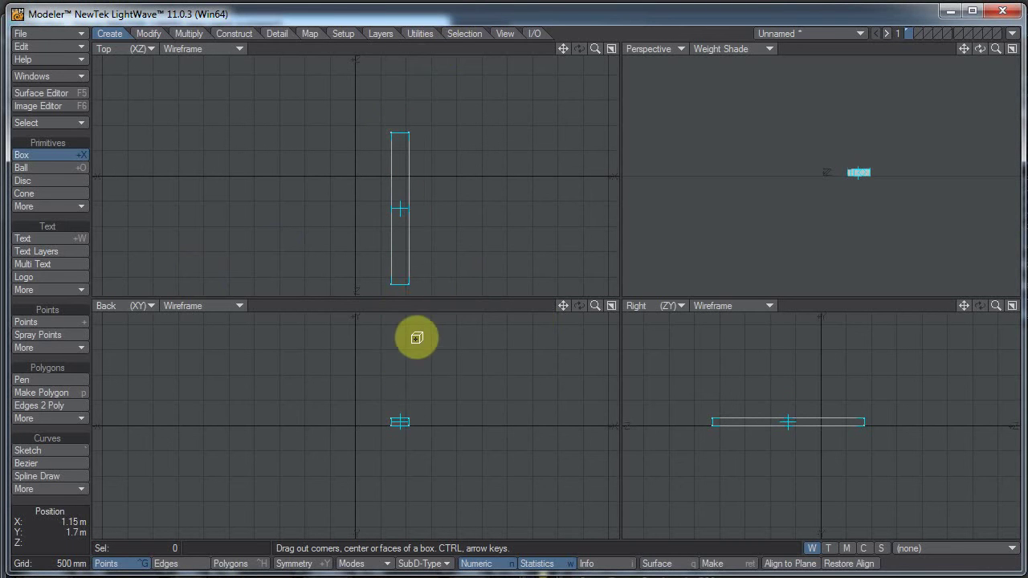
key(space)
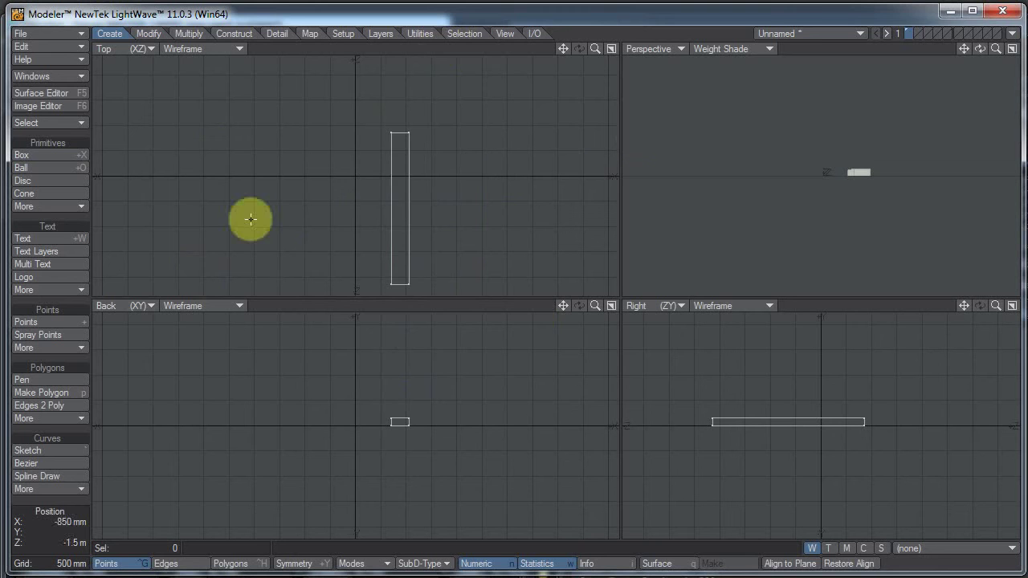
Select the whole box as polygons, copy it, rotate it to a diagonal and paste the original so the two boxes cross.
key(ctrl+j)
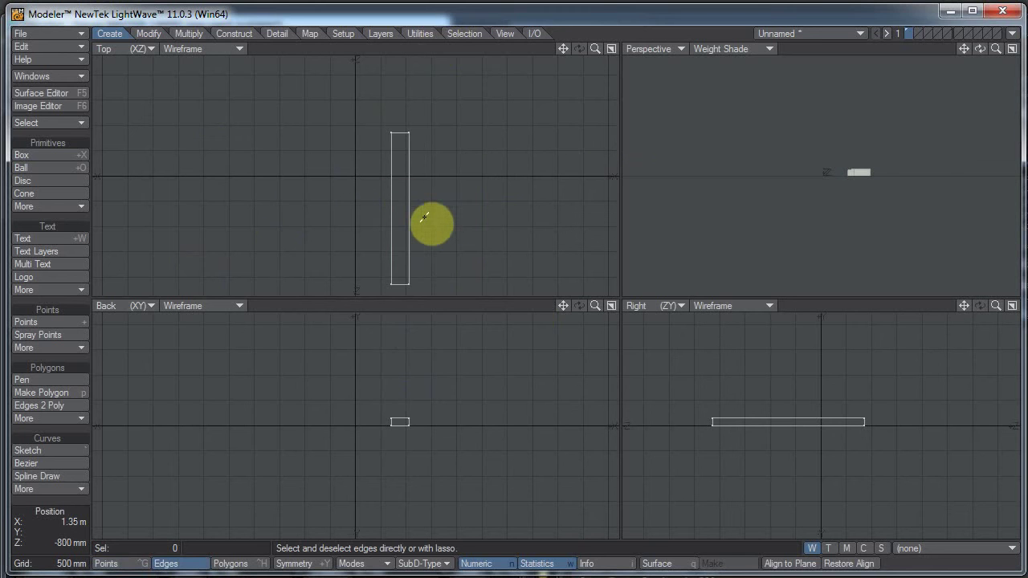
key(ctrl+h)
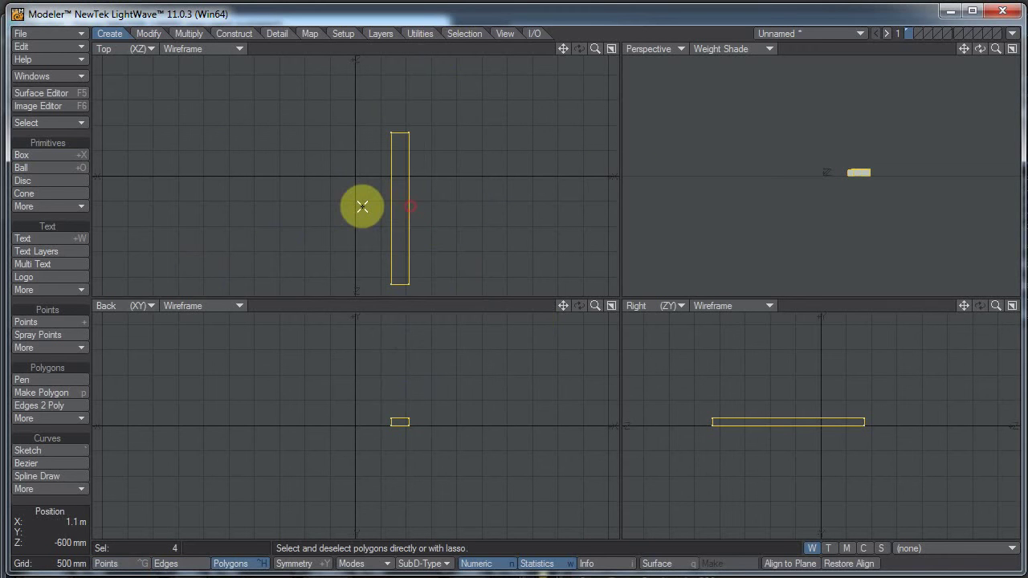
key(bracketright)
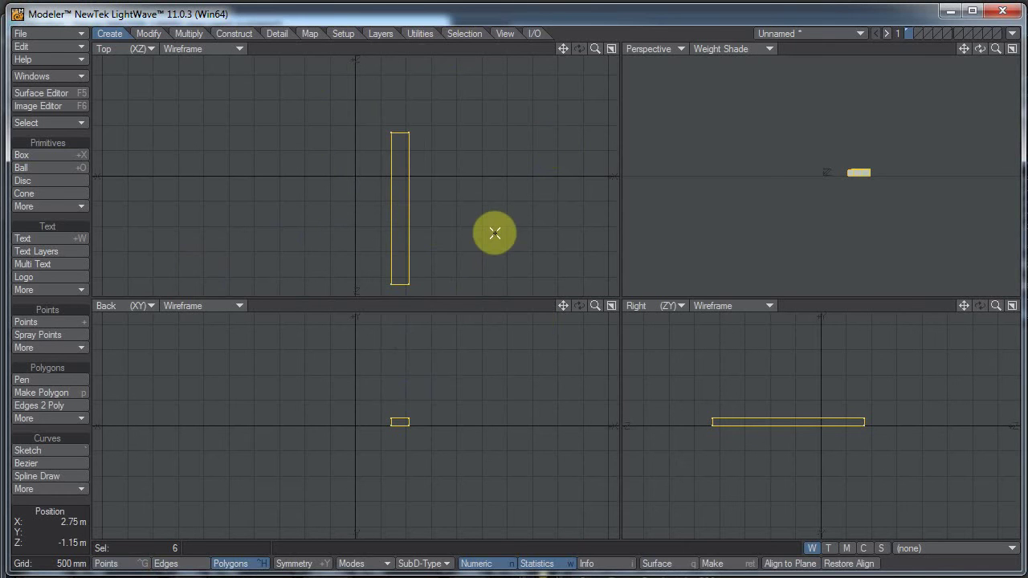
key(t)
mouse_move(516, 284)
mouse_down()
mouse_move(504, 272)
mouse_move(516, 284)
mouse_up()
key(y)
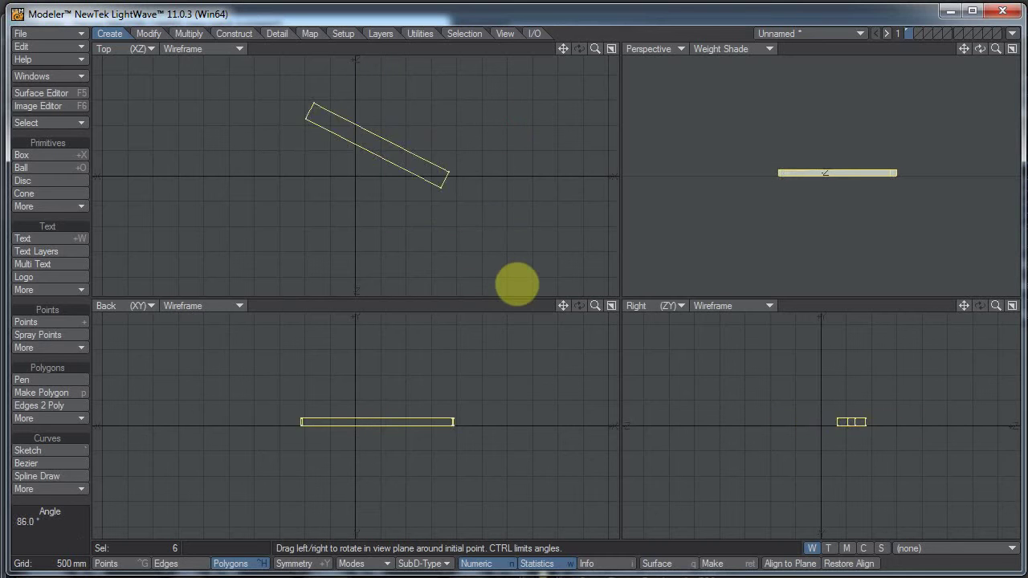
key(v)
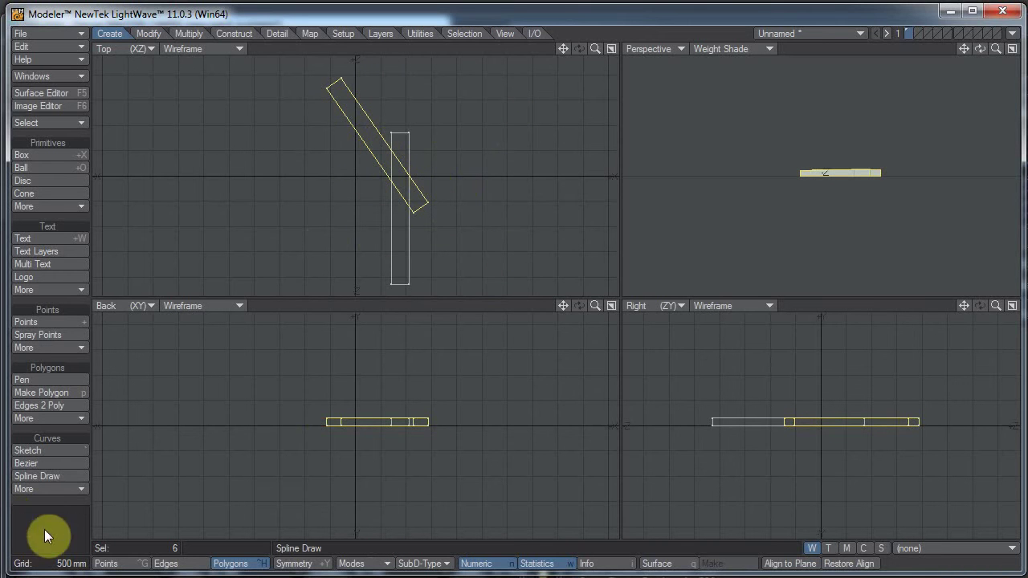
Select only the front end face of the straight box and move it back along Z until it clears the diagonal box.
click(63, 506)
ctrl+alt+right_drag(413, 121, 459, 122)
mouse_move(448, 139)
alt+shift+mouse_down()
mouse_move(500, 151)
mouse_move(466, 200)
mouse_move(468, 174)
mouse_move(441, 154)
alt+shift+mouse_up()
click(410, 188)
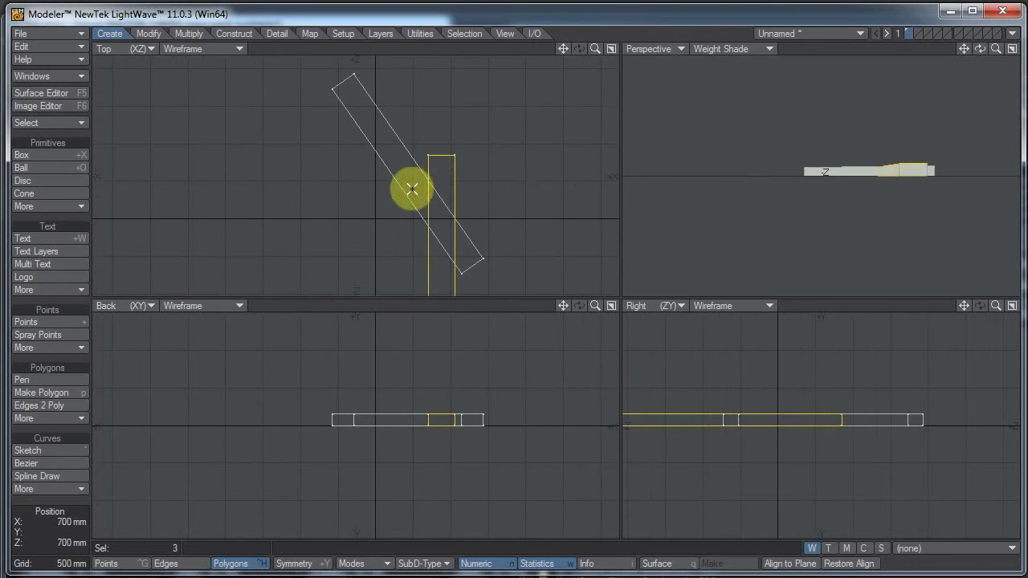
click(462, 205)
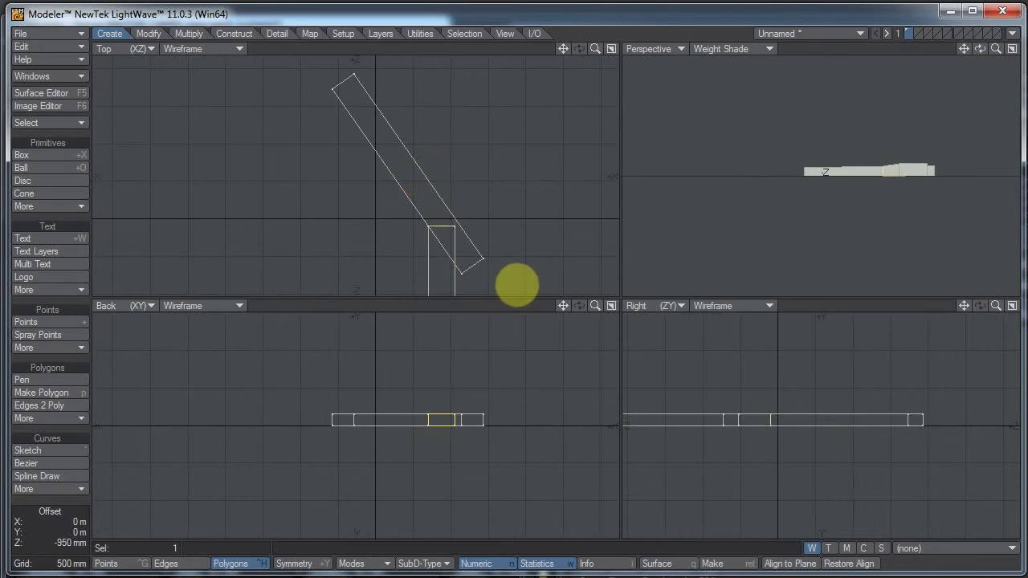
drag(517, 284, 504, 271)
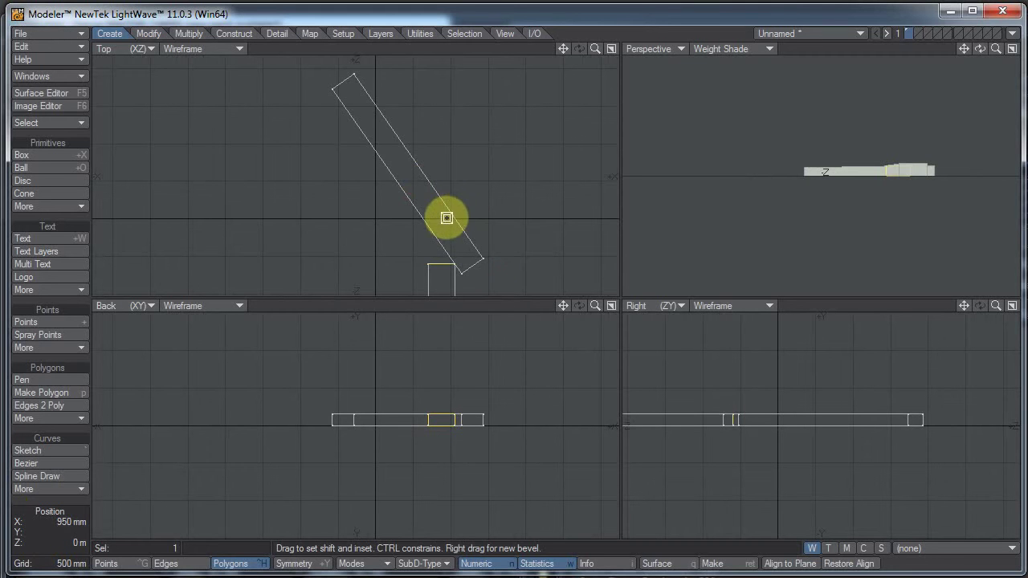
Adjust the straight box's end face and bevel it forward into a new segment about 1.1 m long.
key(t)
drag(449, 201, 449, 190)
right_click(504, 271)
drag(450, 213, 452, 152)
right_click(449, 132)
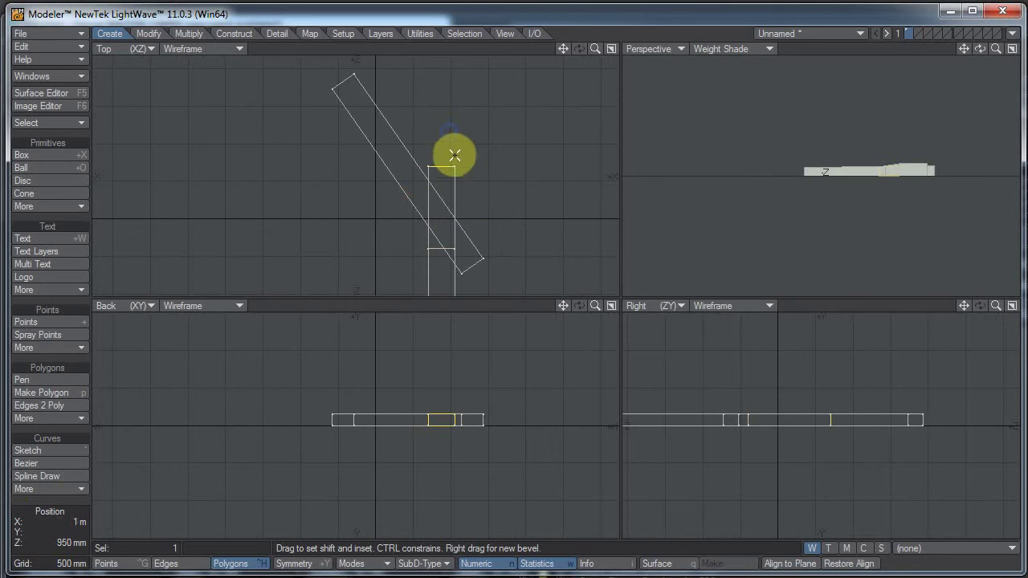
Rotate the new segment's end face and move it towards negative X so the segment runs parallel to the diagonal box.
click(412, 206)
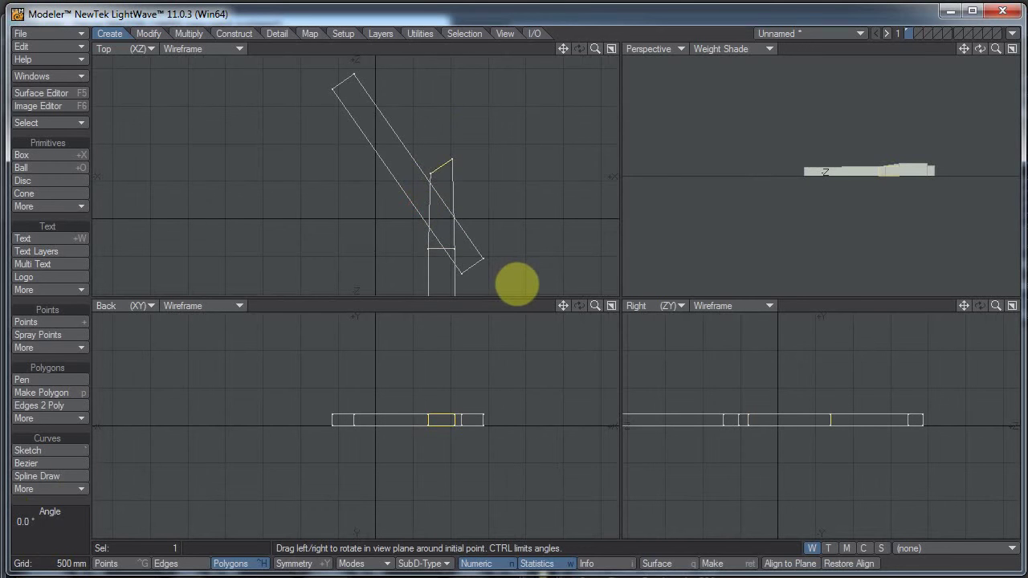
drag(517, 284, 421, 207)
key(t)
click(467, 203)
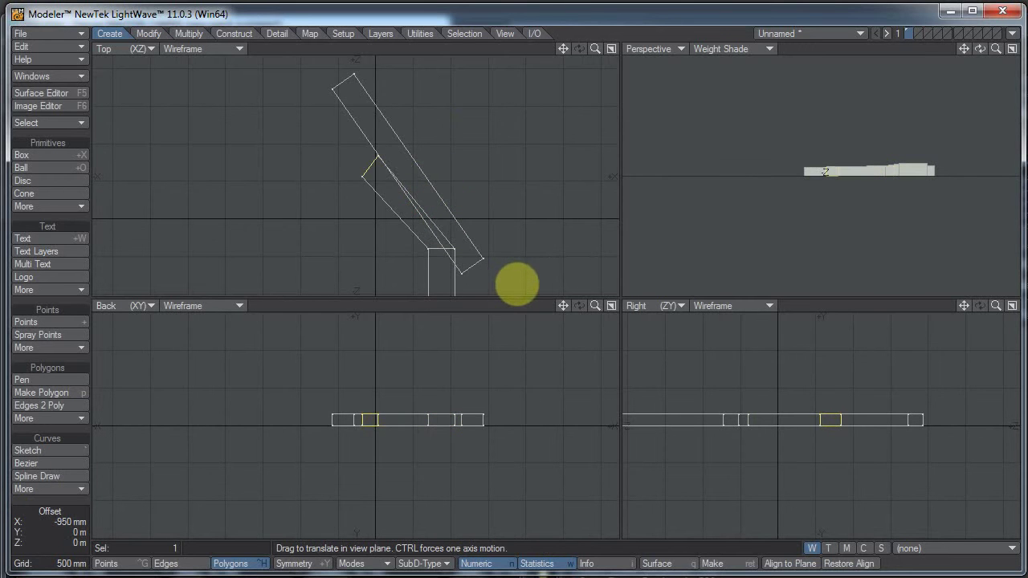
click(505, 271)
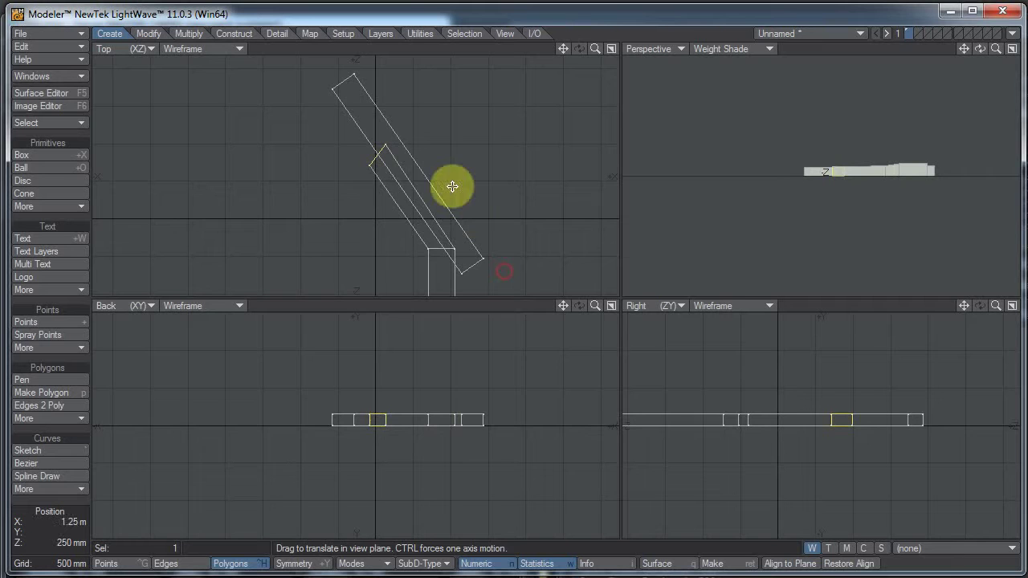
Move the end face further back and towards negative X so the bent segment lies nearly sideways to the straight box.
scroll(476, 182, up, 2)
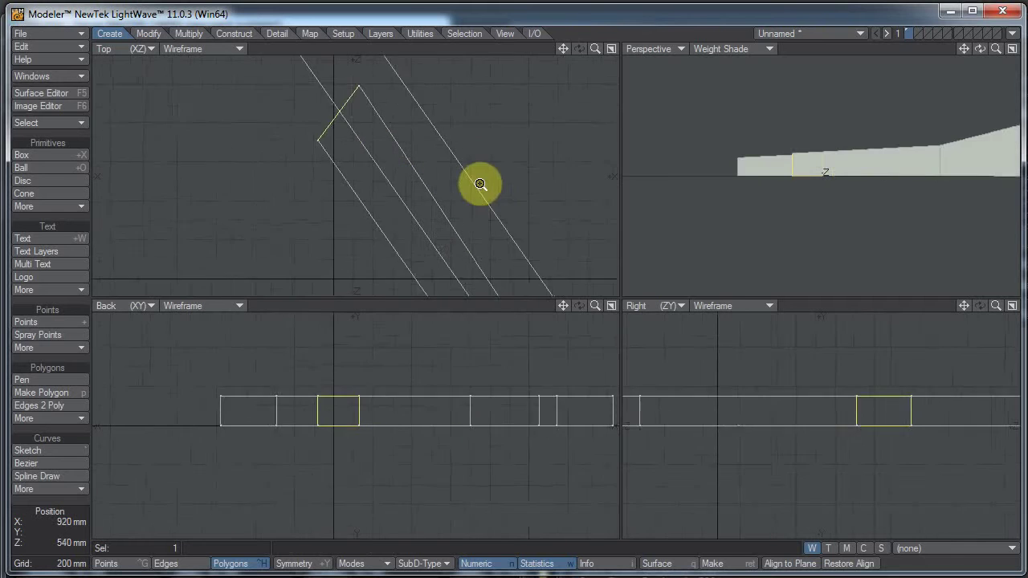
click(399, 108)
key(g)
alt+drag(418, 200, 464, 245)
drag(376, 160, 313, 253)
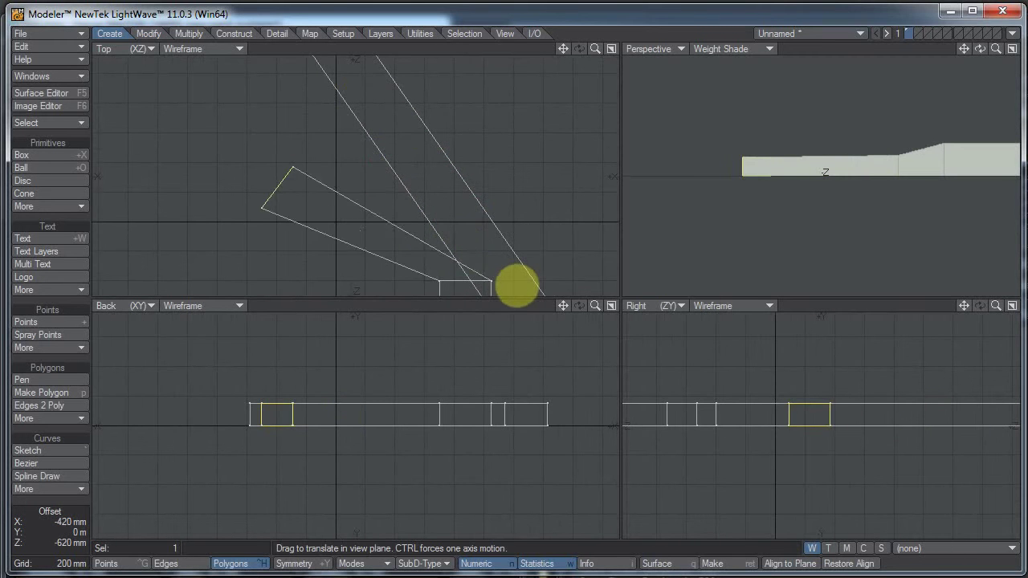
click(502, 273)
alt+drag(416, 137, 418, 69)
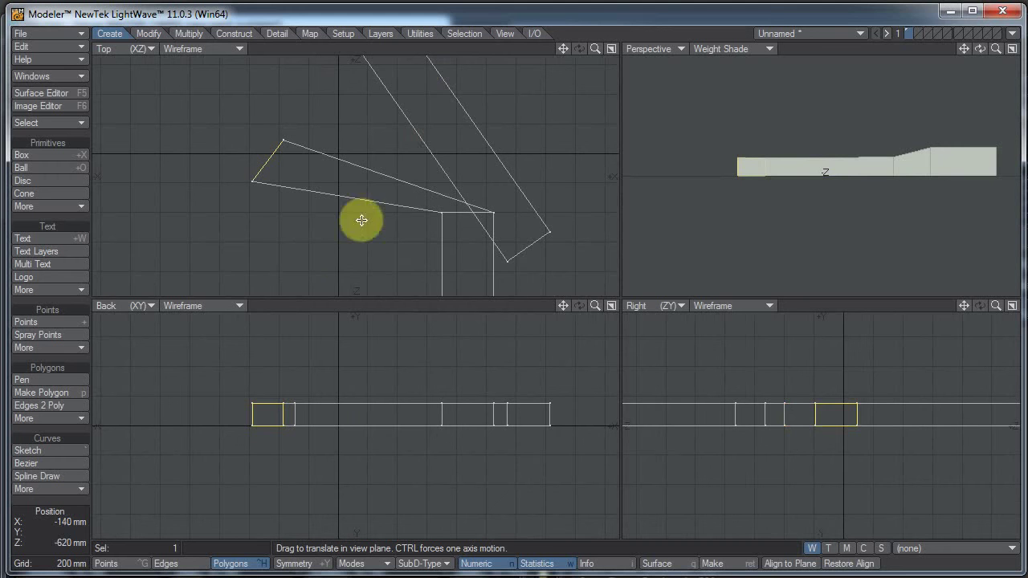
Rotate the bent segment's end face until it is roughly parallel to the Z axis, and deselect it.
key(y)
drag(370, 202, 517, 284)
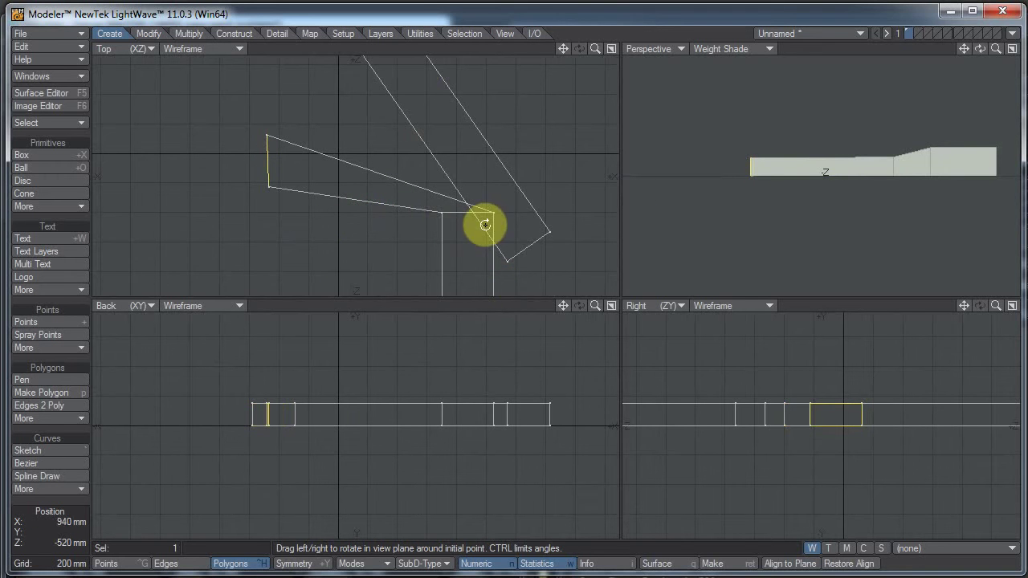
key(space)
drag(293, 173, 209, 182)
Move the outer corner of the bend by -20 mm in X and 240 mm in Z to form a mitred joint.
key(t)
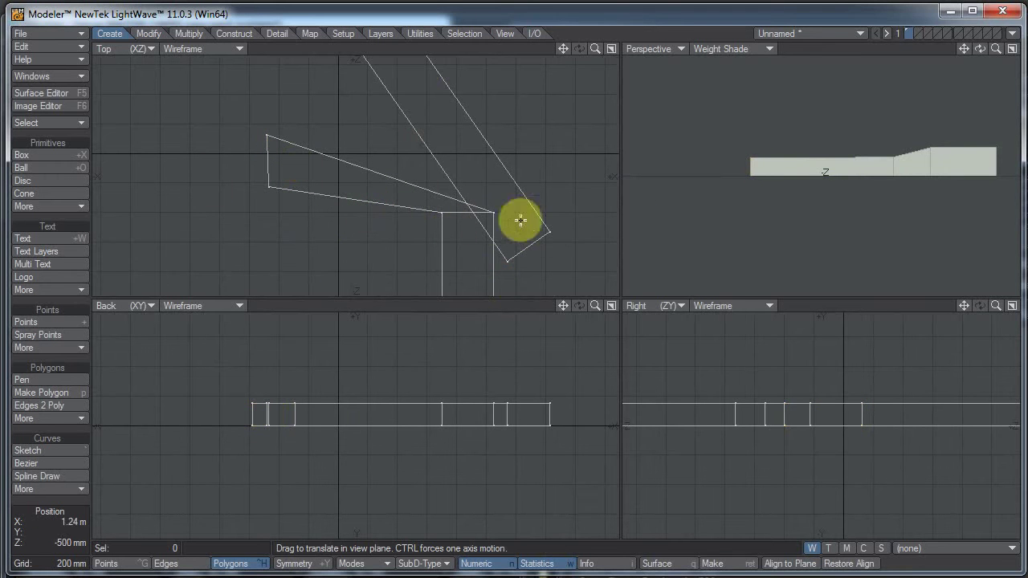
drag(495, 210, 516, 283)
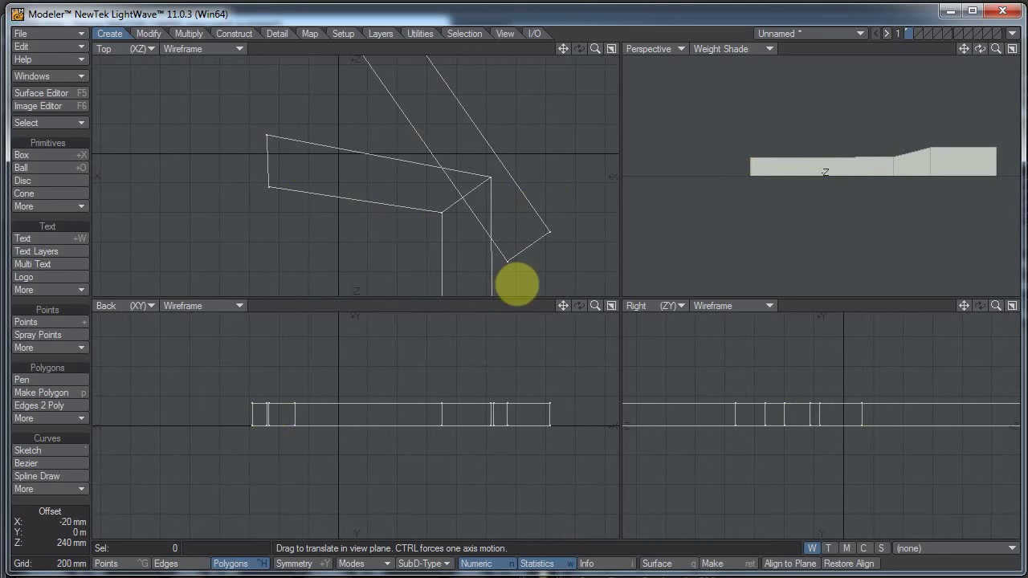
key(space)
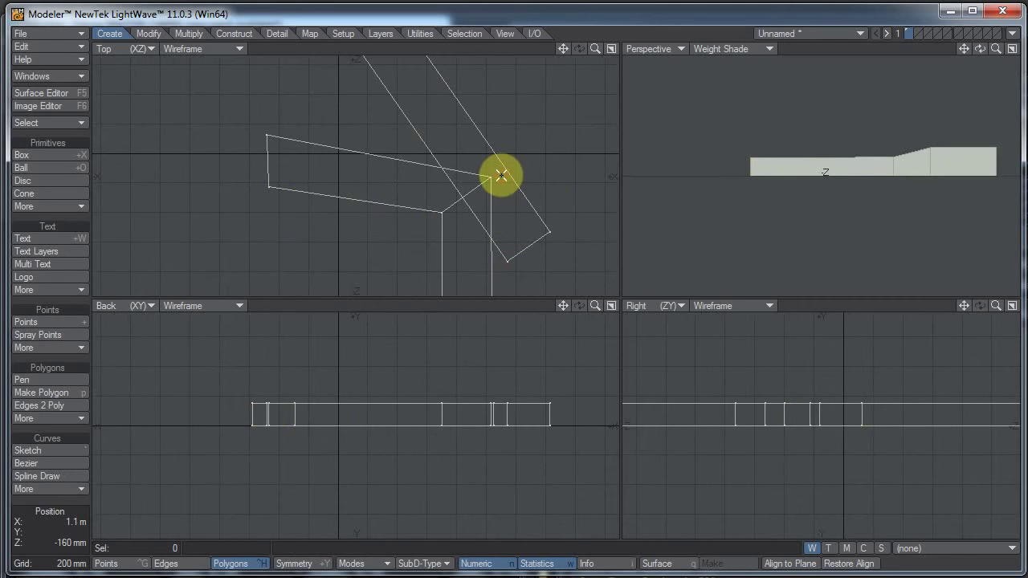
mouse_move(501, 175)
mouse_down()
mouse_move(378, 265)
mouse_move(468, 204)
mouse_move(356, 235)
mouse_up()
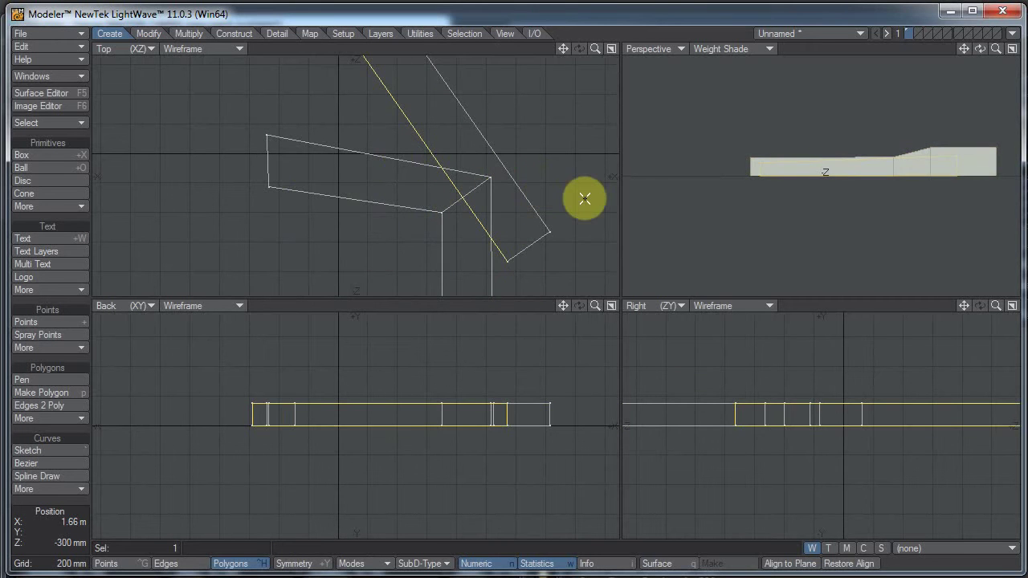
click(454, 161)
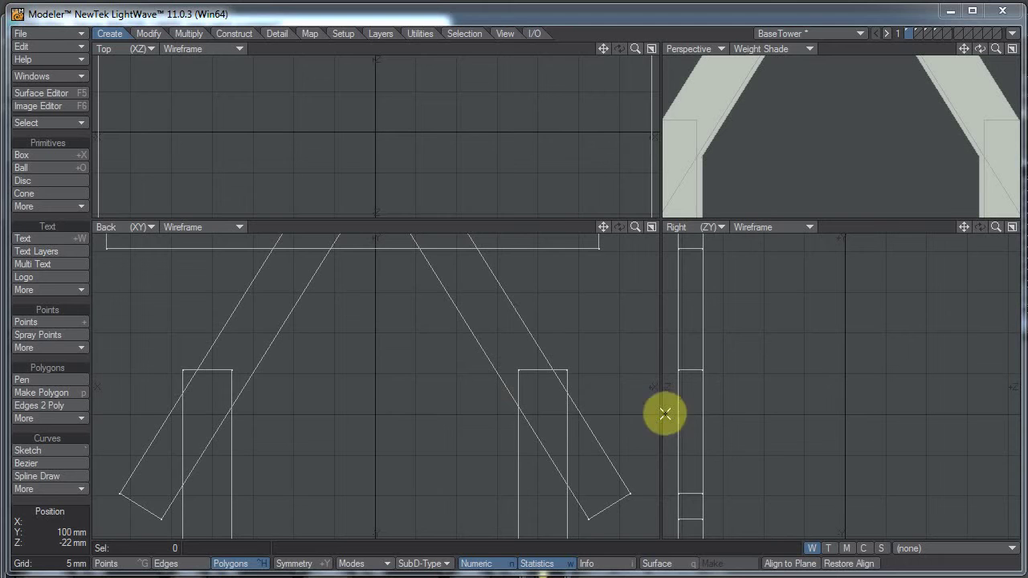
Draw a Knife line in the Back view across the post on the positive X side, through both points where the diagonal brace crosses its sides.
alt+shift+drag(436, 401, 452, 448)
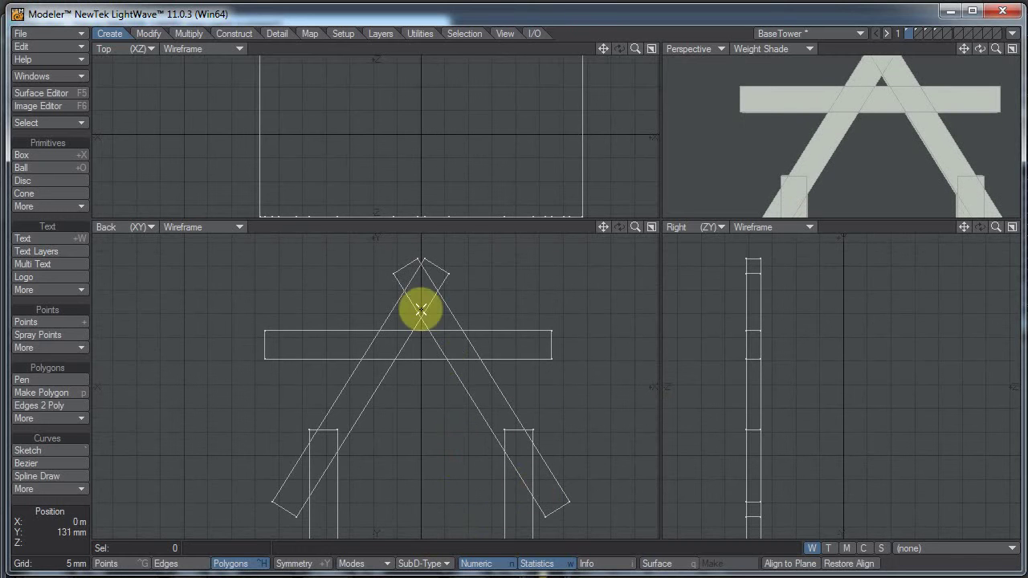
click(230, 562)
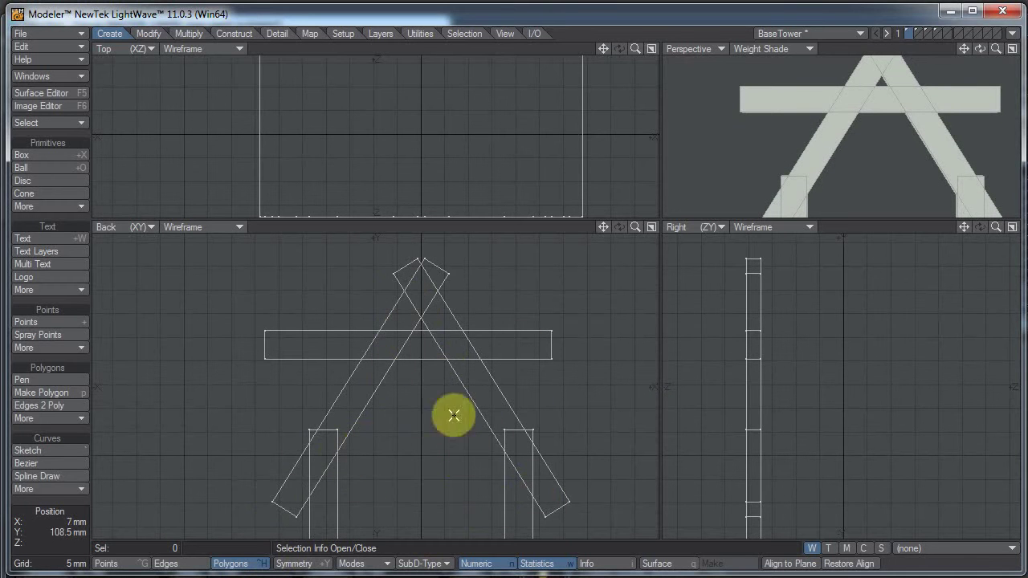
scroll(489, 447, up, 10)
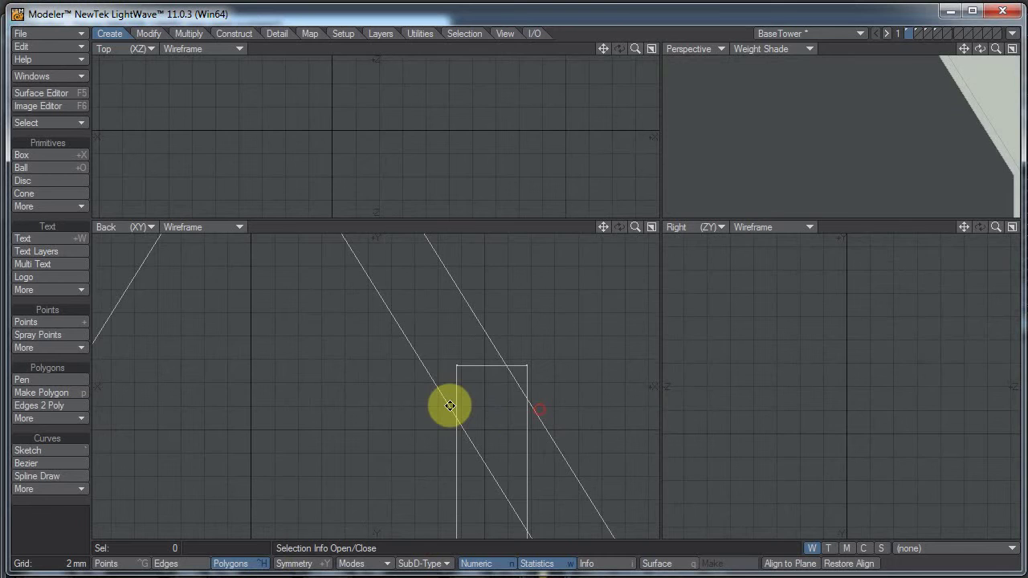
alt+right_drag(517, 394, 548, 392)
alt+drag(511, 390, 303, 393)
alt+right_drag(365, 396, 428, 390)
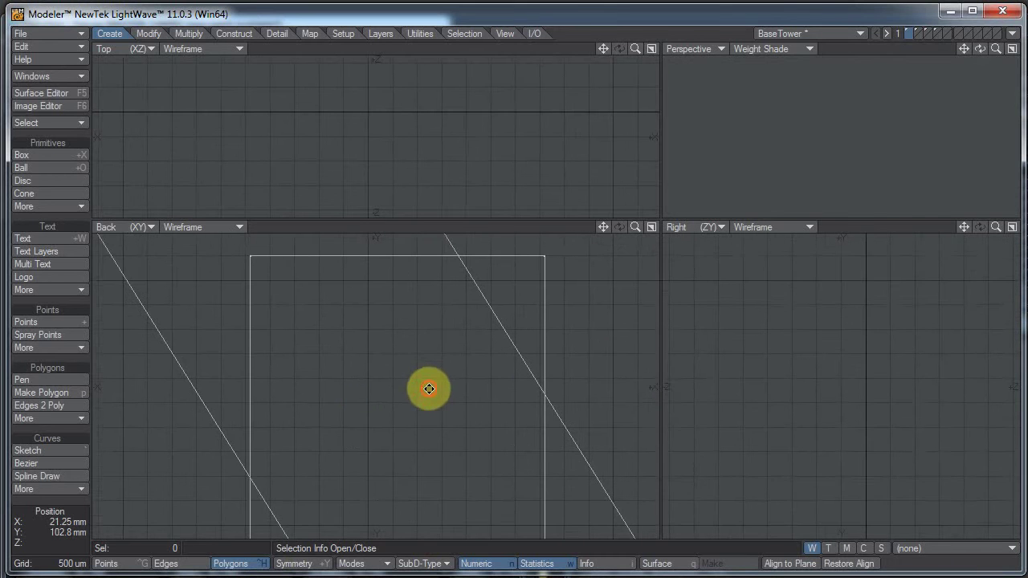
alt+drag(429, 391, 432, 379)
key(shift+k)
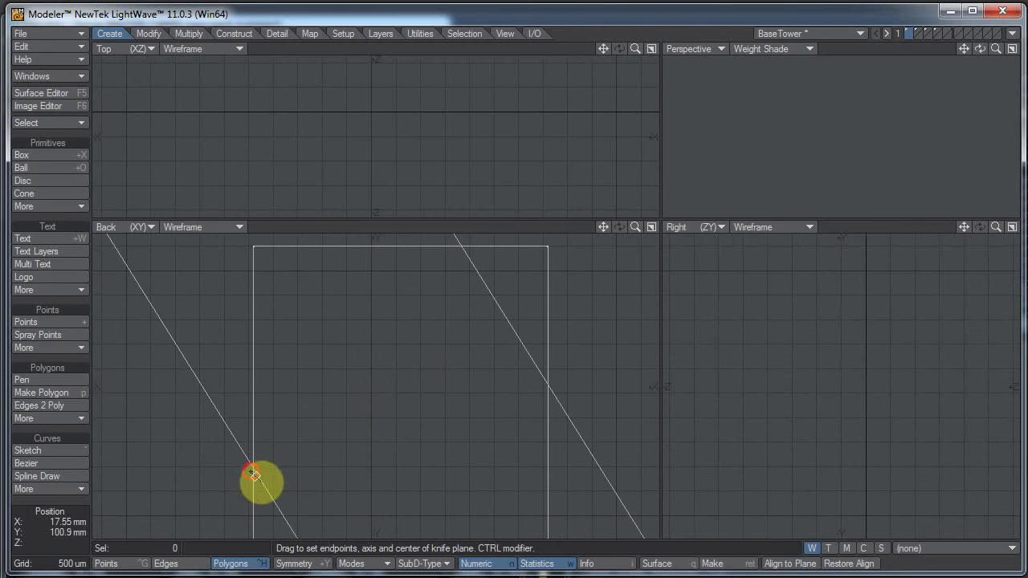
drag(253, 474, 567, 388)
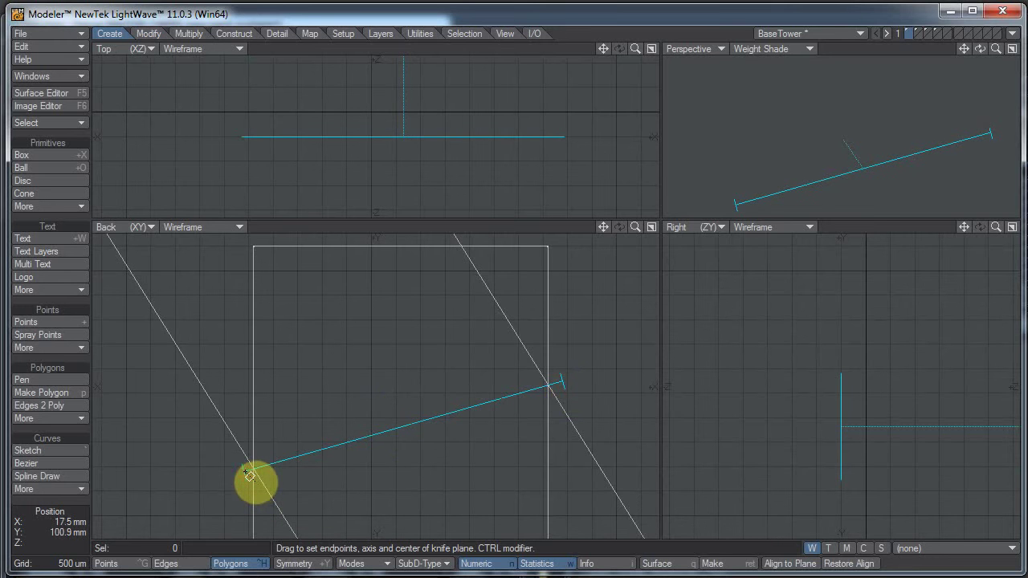
Move the lower end of the Knife line closer to the crossing of the brace edge and the post's inner side.
ctrl+alt+drag(240, 465, 553, 406)
alt+drag(528, 443, 565, 247)
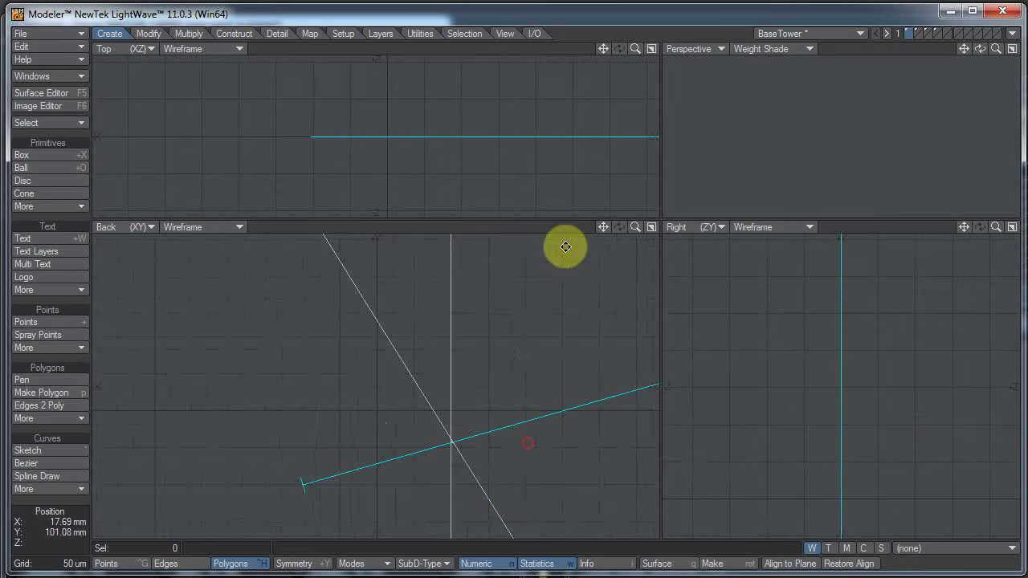
drag(357, 369, 388, 363)
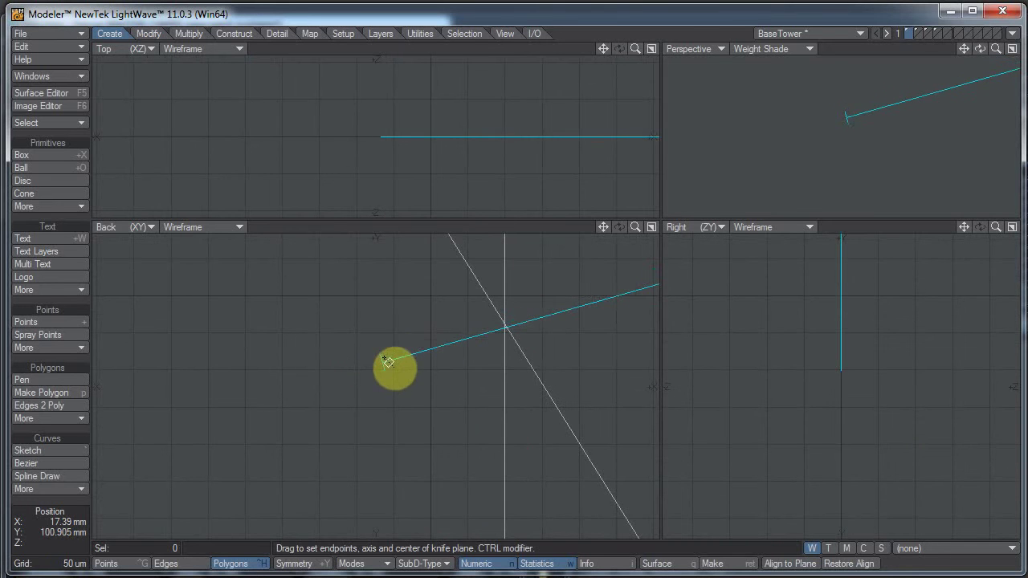
Maximise the Back view and align the Knife line's upper end with the crossing of the brace edge and the post's outer side.
click(651, 227)
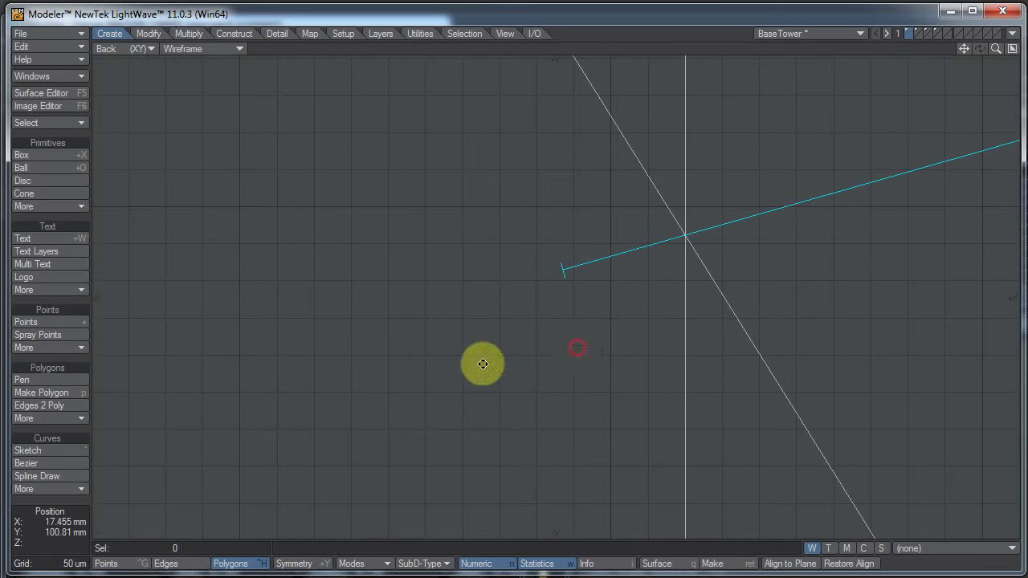
alt+drag(483, 363, 214, 448)
alt+drag(821, 250, 491, 366)
ctrl+alt+right_drag(681, 296, 474, 344)
alt+drag(820, 229, 404, 351)
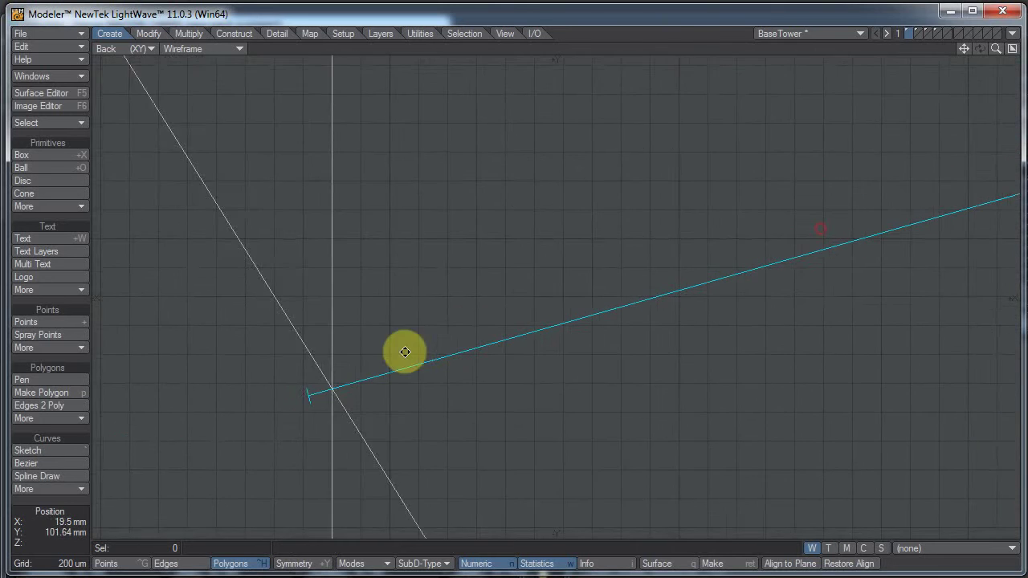
alt+drag(760, 241, 326, 365)
ctrl+alt+right_drag(530, 342, 797, 289)
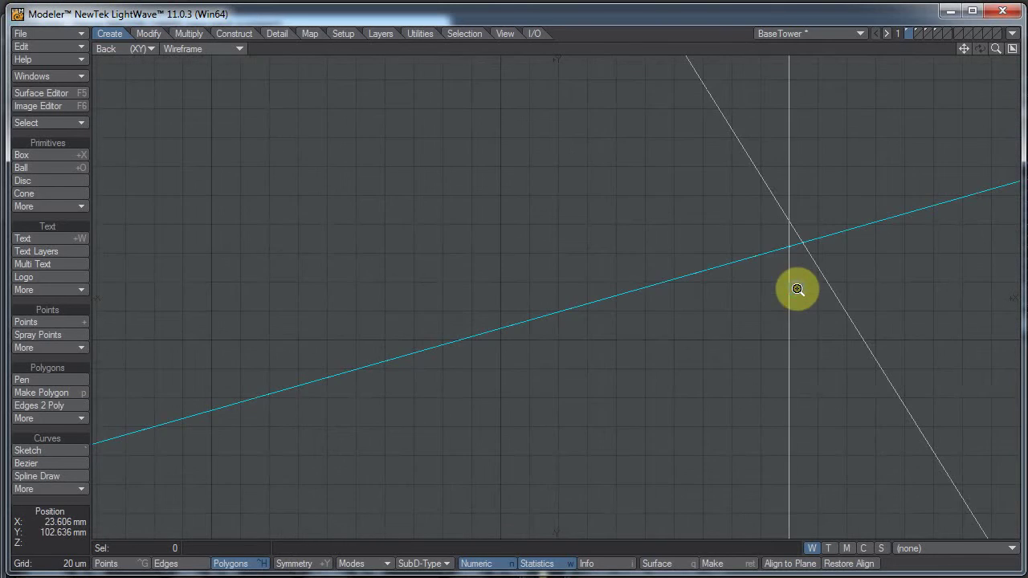
alt+drag(797, 289, 432, 433)
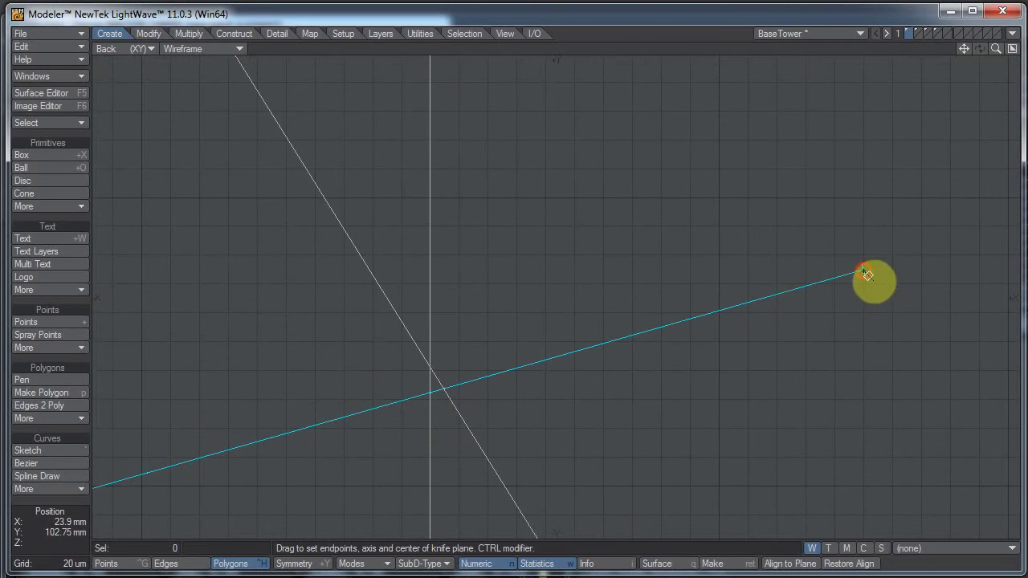
drag(864, 272, 855, 246)
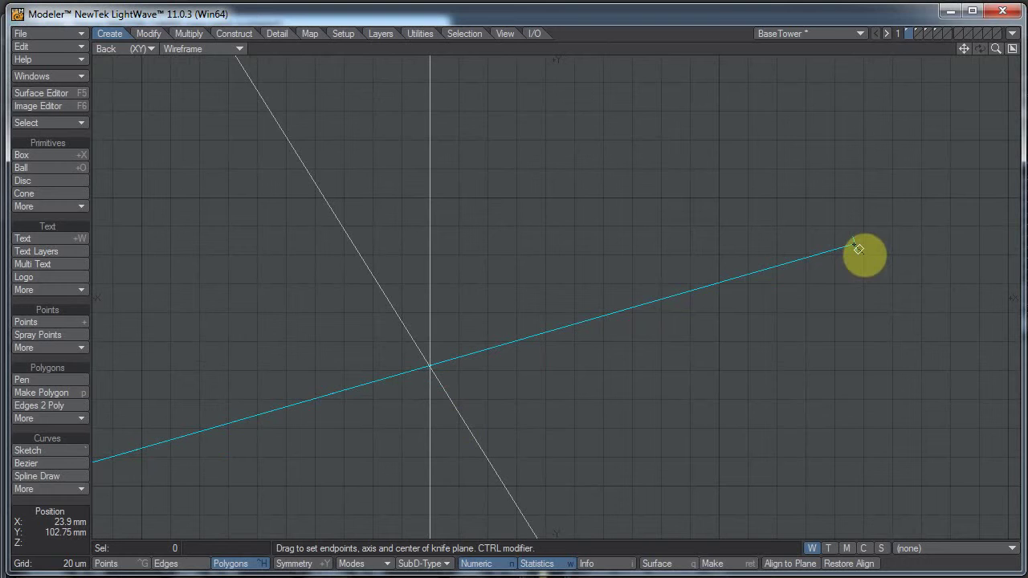
Shorten the Knife line so its upper end sits just beyond the crossing at the post's outer side.
ctrl+alt+right_drag(530, 365, 586, 361)
ctrl+alt+drag(586, 361, 576, 362)
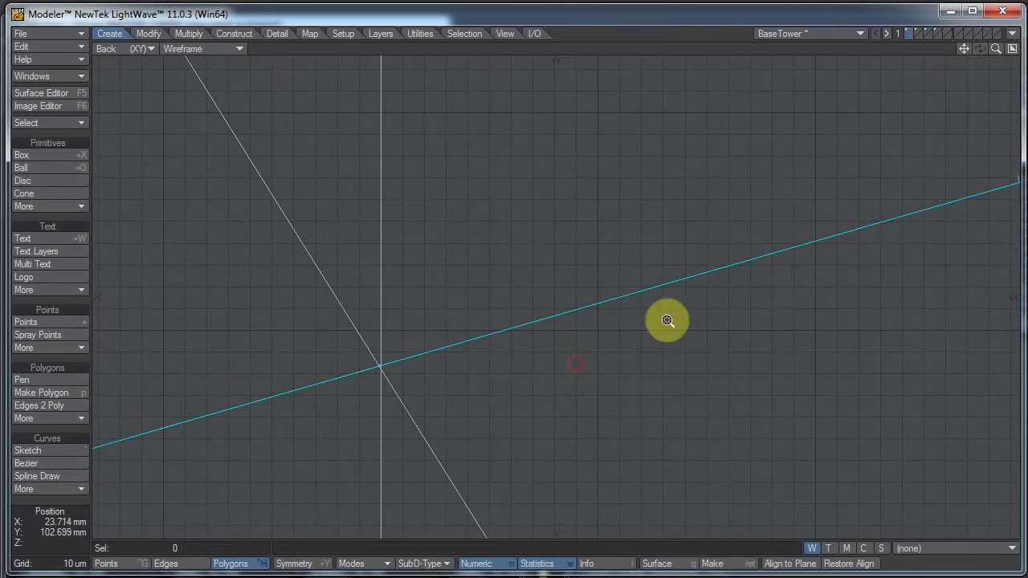
alt+drag(664, 319, 605, 342)
drag(971, 209, 372, 379)
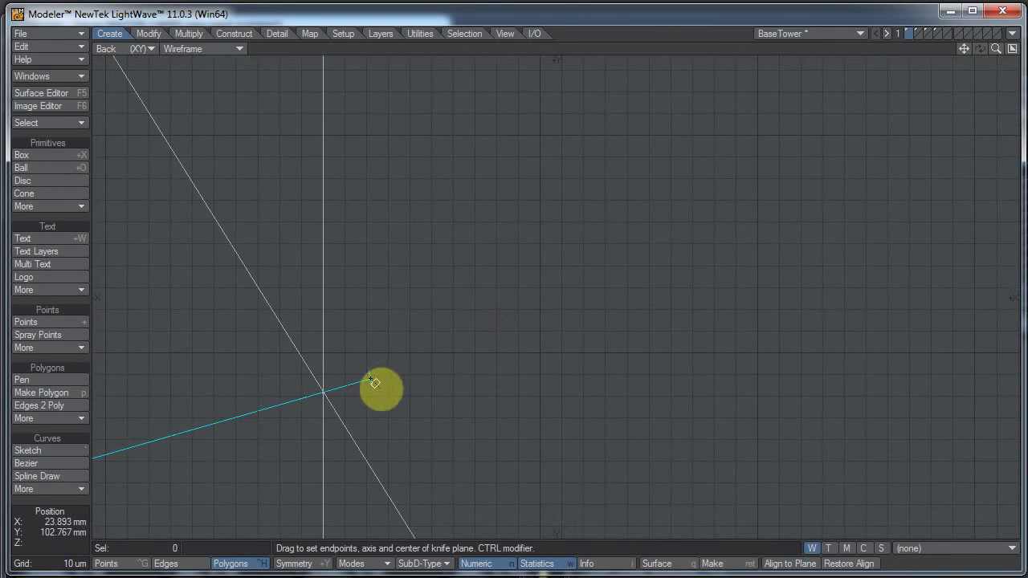
Check the Knife line's lower end against its crossing and apply the cut across the post.
ctrl+alt+drag(340, 381, 494, 325)
ctrl+alt+right_drag(864, 238, 720, 272)
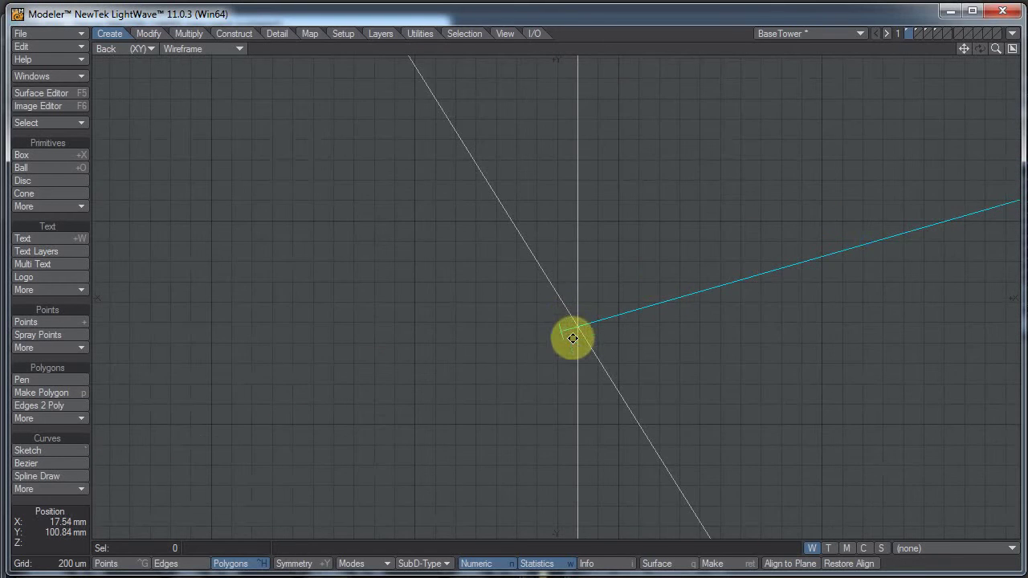
ctrl+alt+right_drag(574, 336, 941, 234)
ctrl+alt+right_drag(625, 242, 223, 312)
click(856, 227)
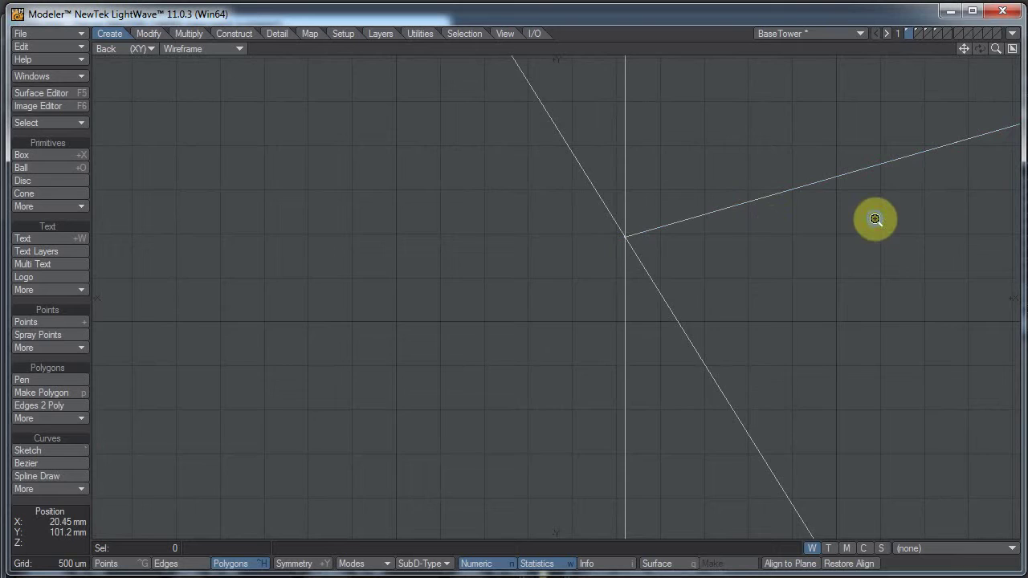
Draw a Knife line across the horizontal beam on the positive X side, between the points where the diagonal brace crosses its lower and upper edges.
ctrl+alt+right_drag(875, 219, 631, 237)
alt+drag(884, 162, 864, 413)
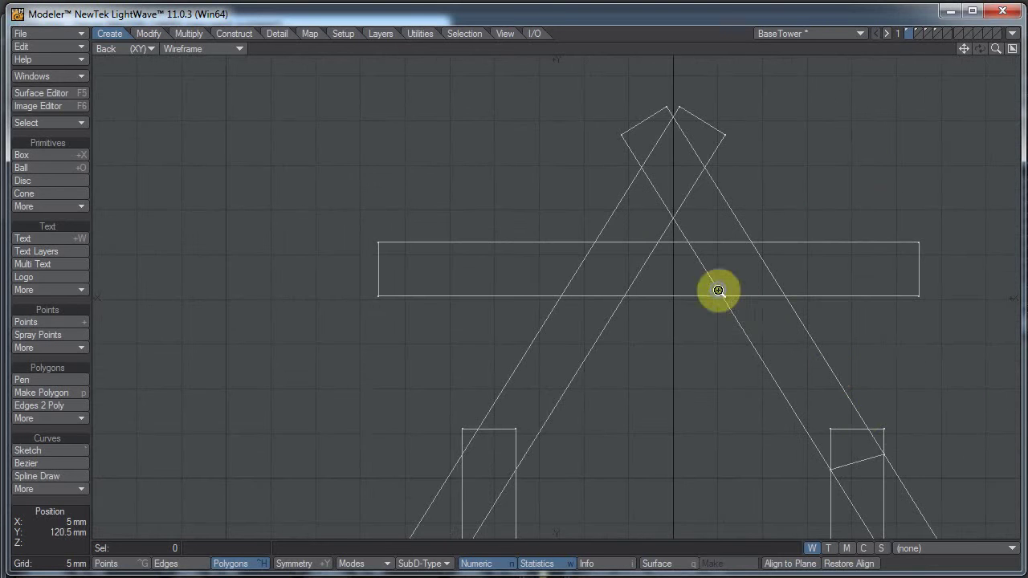
ctrl+alt+right_drag(718, 291, 895, 208)
alt+drag(853, 218, 714, 363)
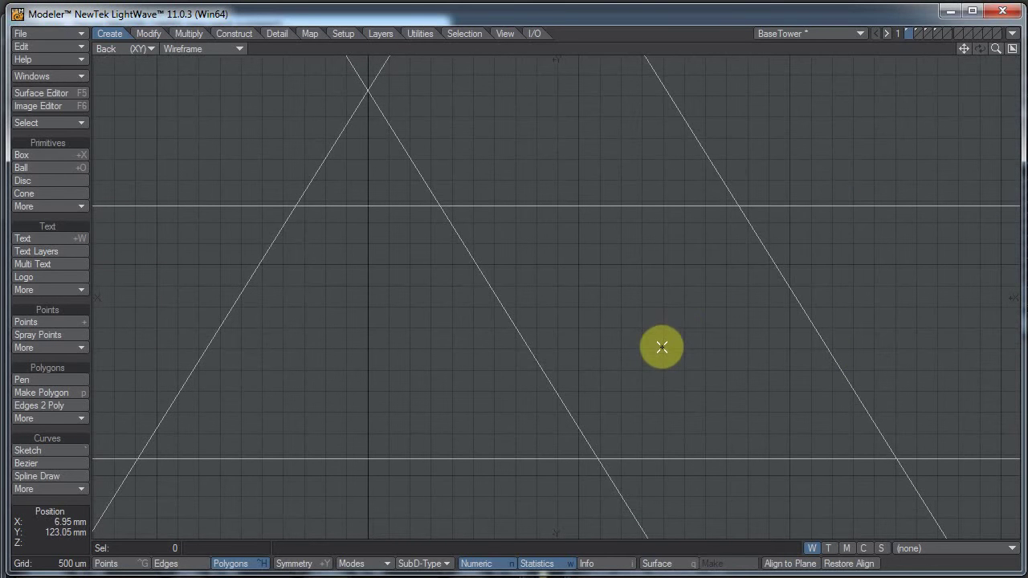
drag(596, 469, 745, 200)
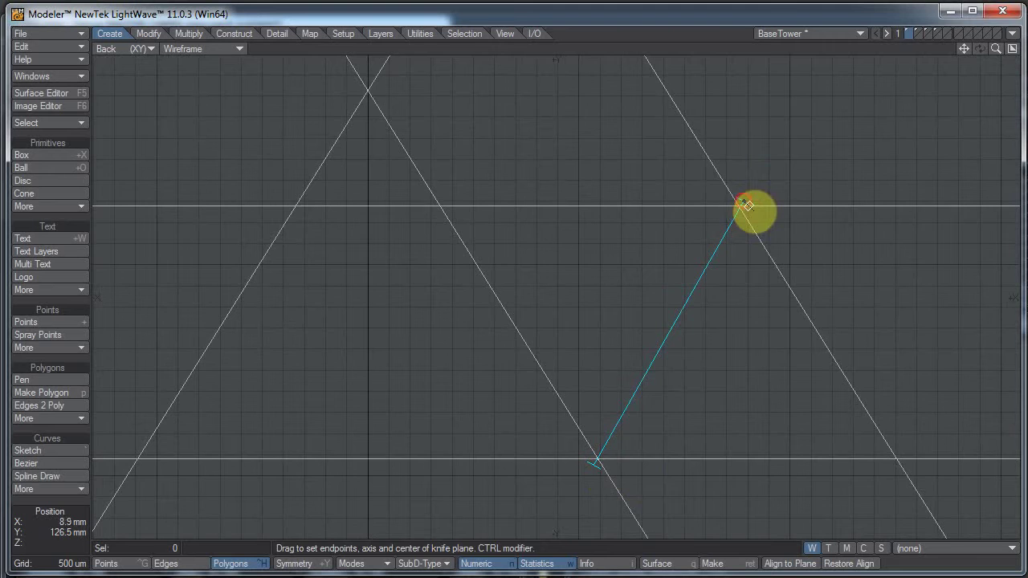
Align the new Knife line's upper end with the crossing of the brace and the horizontal beam's upper edge.
ctrl+alt+right_drag(724, 201, 1025, 138)
alt+drag(814, 222, 412, 284)
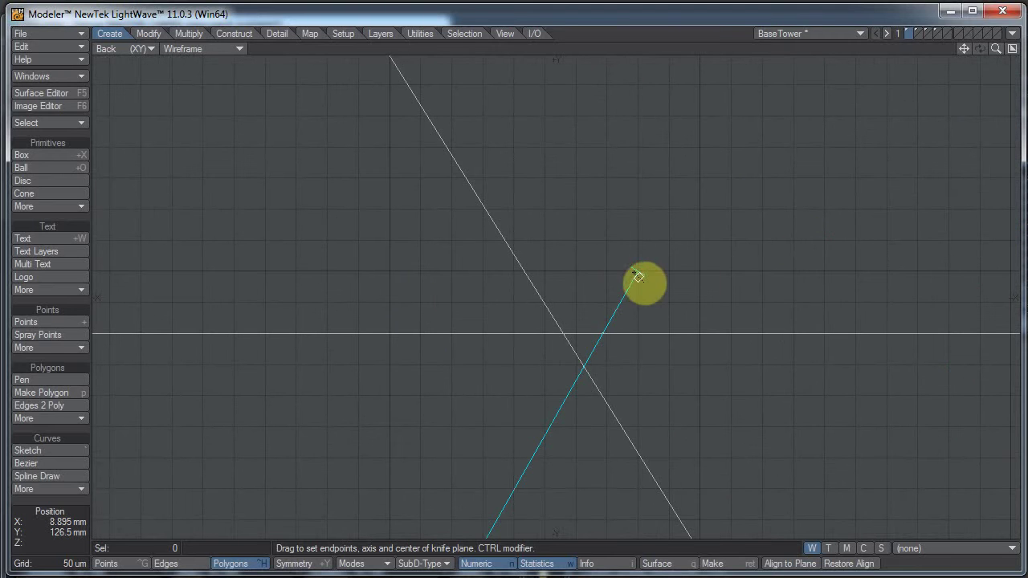
drag(637, 276, 597, 276)
ctrl+alt+right_drag(547, 328, 682, 247)
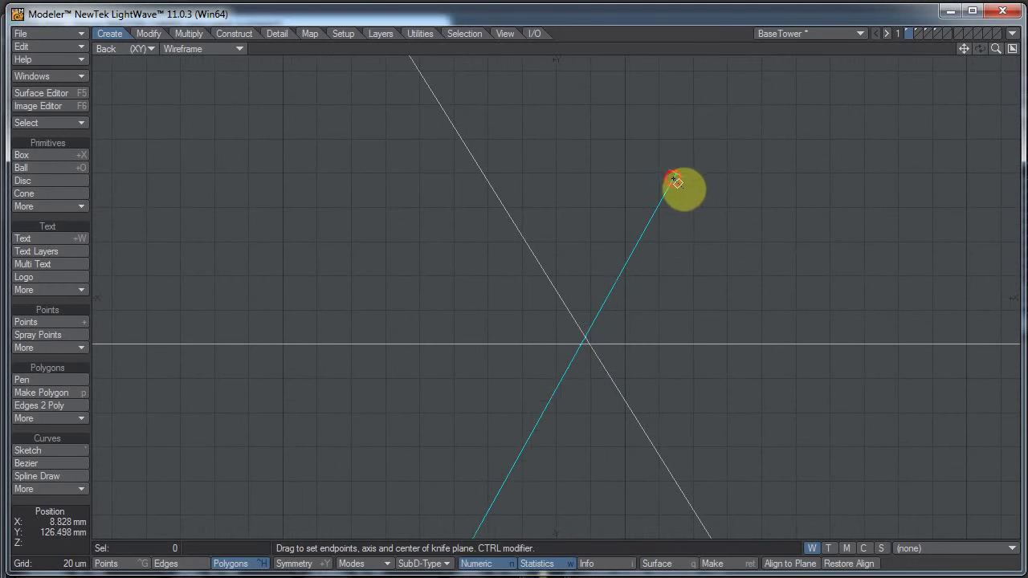
drag(677, 184, 632, 272)
Adjust the Knife line's lower end so the line runs through the crossing on the horizontal beam's lower edge.
alt+drag(712, 355, 853, 131)
ctrl+alt+right_drag(851, 133, 538, 310)
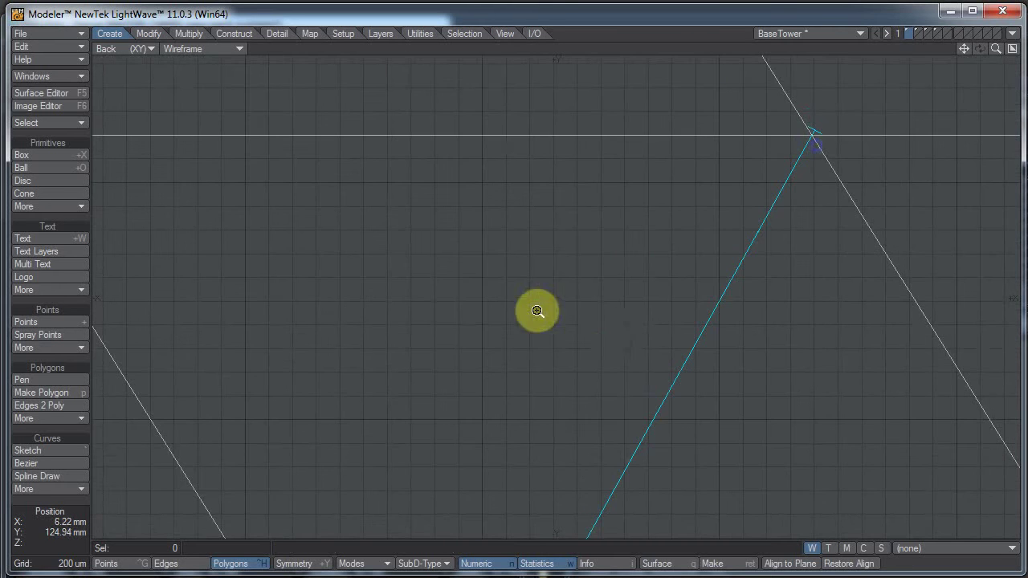
alt+drag(629, 338, 819, 174)
alt+drag(752, 286, 747, 73)
ctrl+alt+right_drag(631, 303, 967, 212)
drag(411, 482, 615, 205)
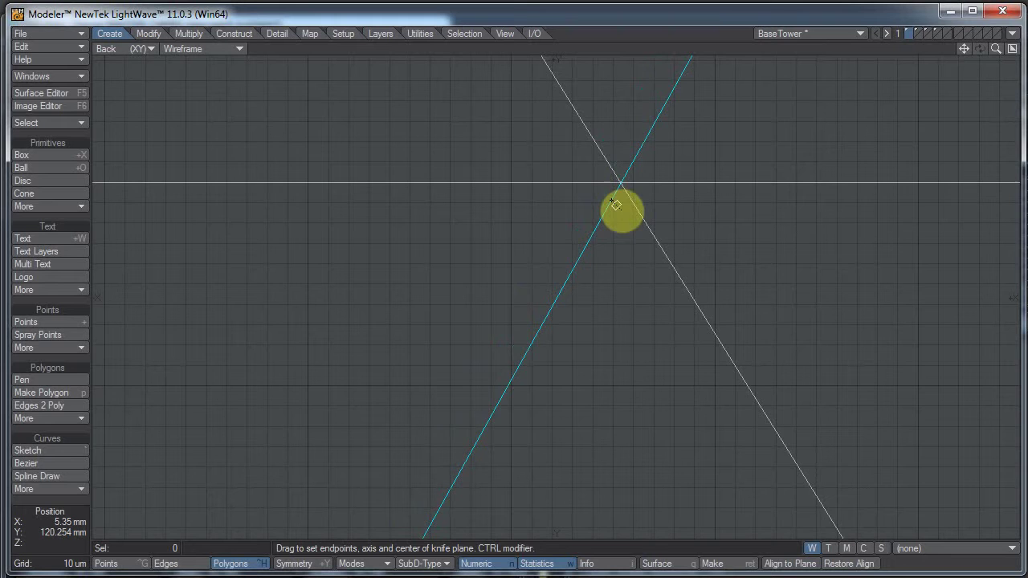
Reposition both Knife line ends so they lie just outside the horizontal beam's upper and lower edges at the brace crossings.
ctrl+alt+right_drag(661, 277, 155, 443)
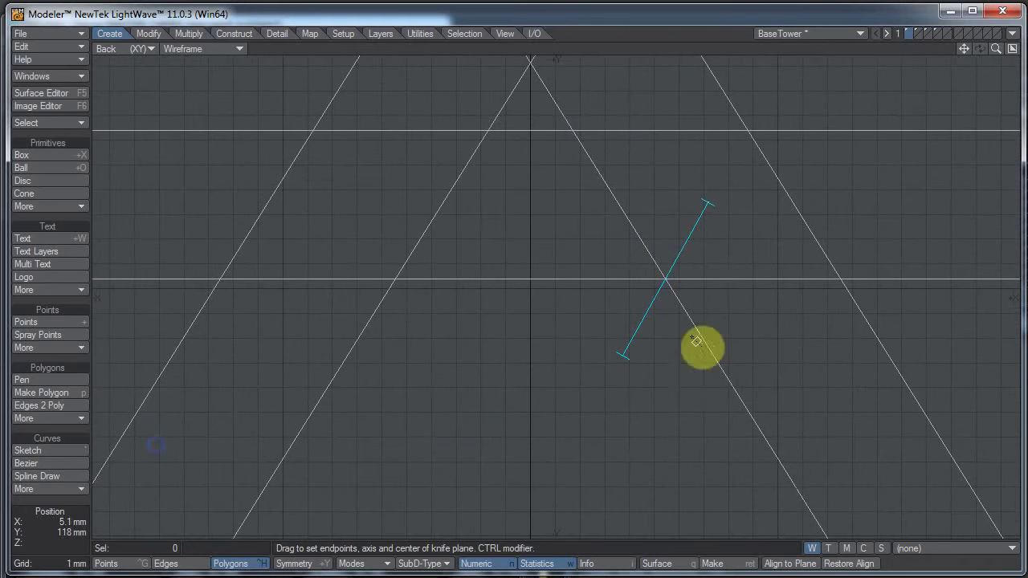
drag(665, 281, 741, 145)
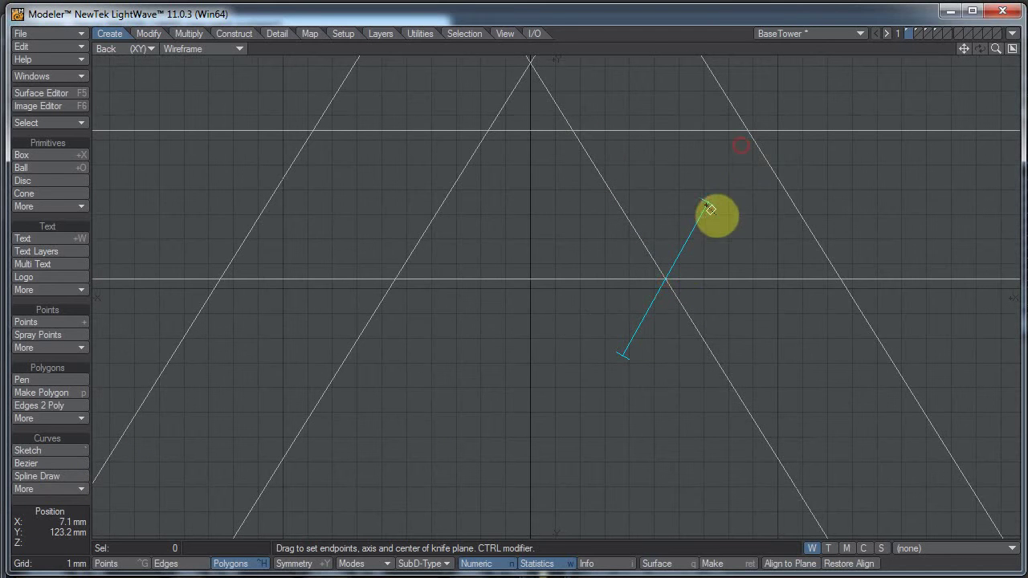
drag(710, 209, 758, 126)
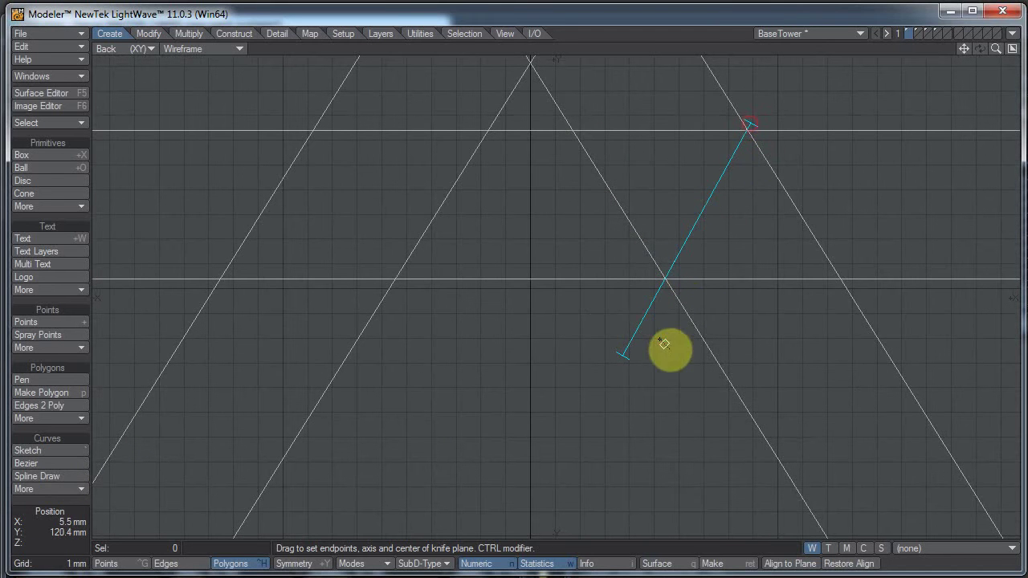
drag(631, 362, 666, 291)
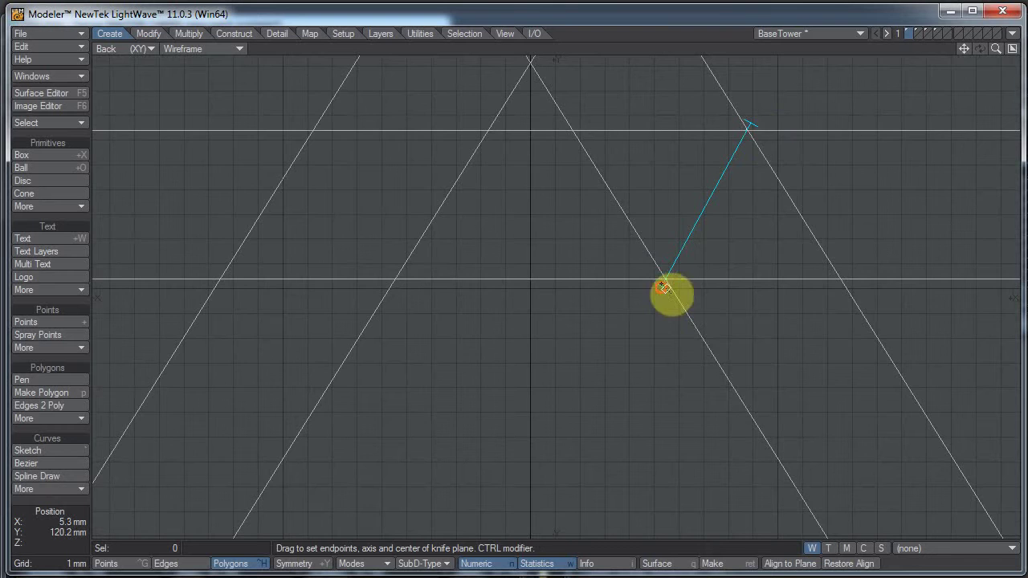
Fine-tune the Knife line's lower end until the line passes exactly through the crossing on the beam's lower edge.
ctrl+alt+right_drag(664, 275, 939, 195)
drag(636, 433, 679, 365)
ctrl+alt+right_drag(680, 355, 1023, 241)
drag(552, 347, 582, 311)
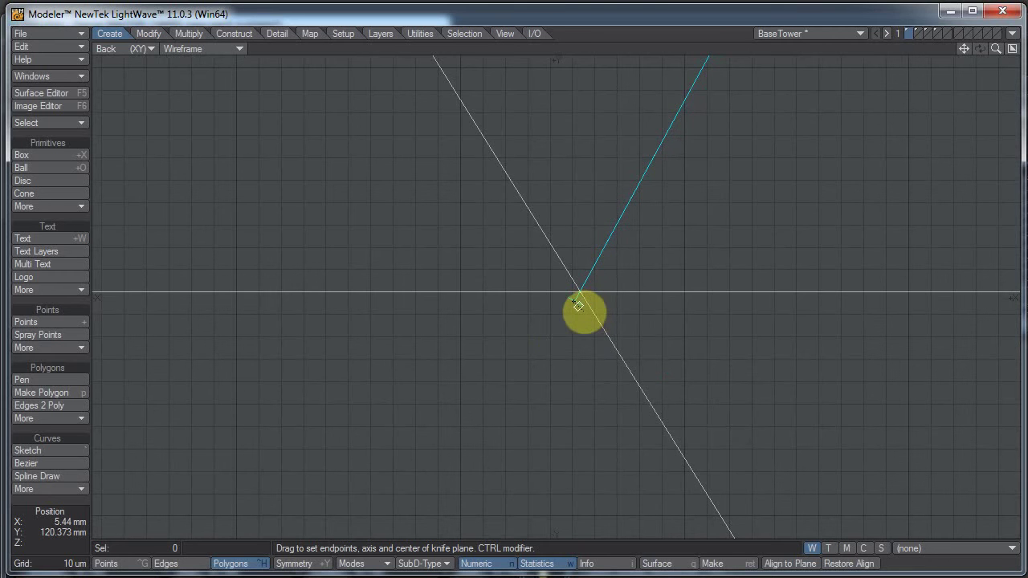
Fine-tune the Knife line's upper end so it passes exactly through the crossing on the beam's upper edge.
alt+drag(635, 276, 607, 390)
alt+drag(640, 318, 585, 562)
ctrl+alt+right_drag(640, 397, 76, 559)
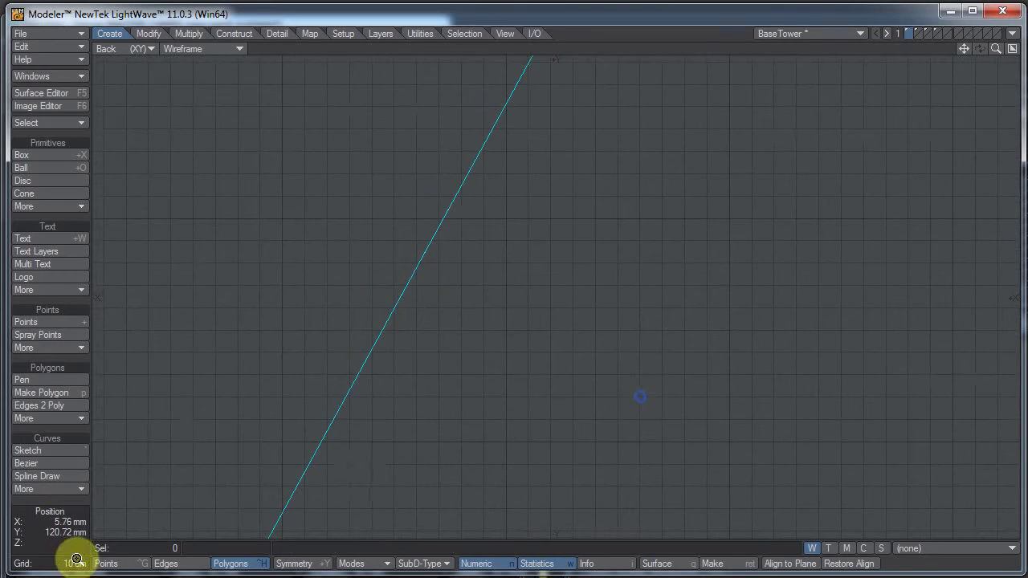
ctrl+alt+drag(76, 559, 74, 561)
ctrl+alt+drag(687, 298, 1027, 234)
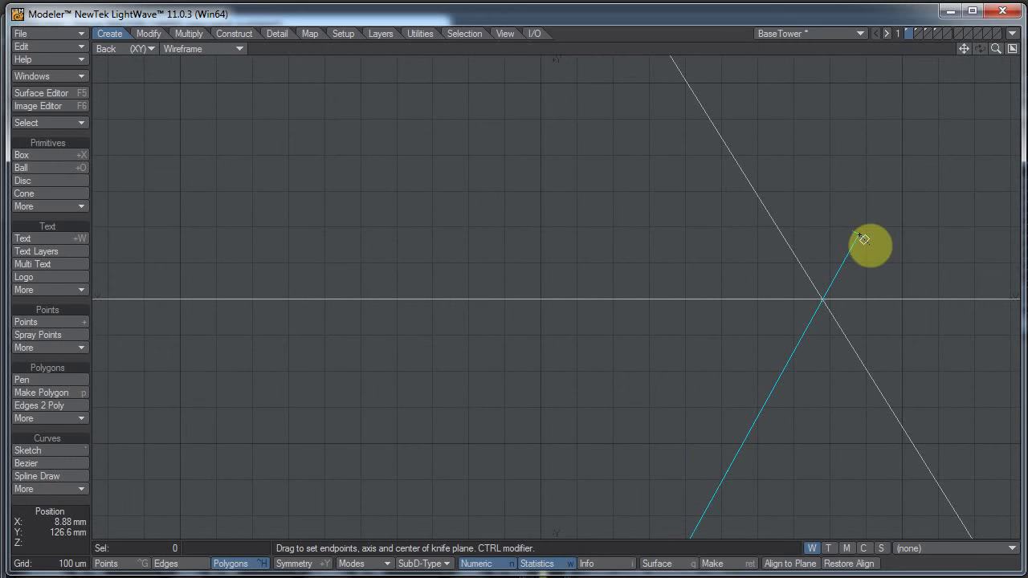
click(859, 235)
Check the Knife line at the lower crossing and apply the cut across the horizontal beam.
ctrl+alt+right_drag(851, 359, 558, 416)
alt+drag(618, 410, 652, 268)
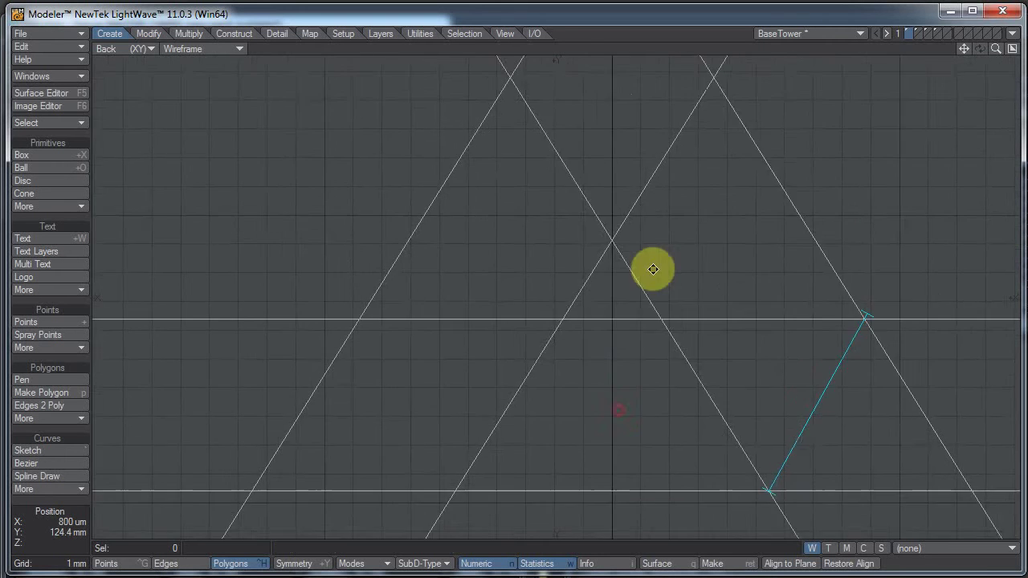
ctrl+alt+right_drag(733, 391, 929, 347)
alt+drag(926, 346, 589, 394)
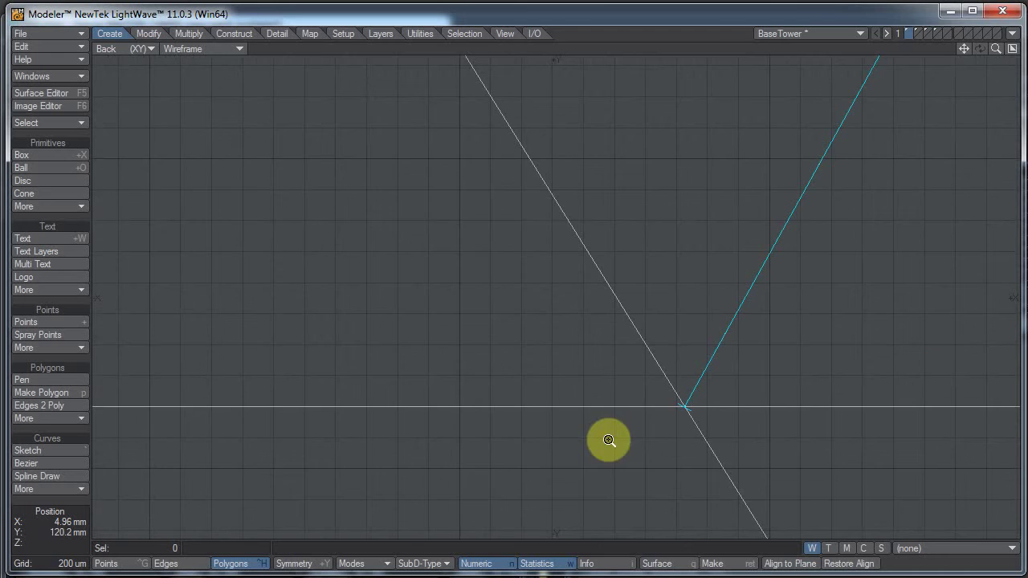
ctrl+alt+right_drag(622, 436, 728, 410)
key(space)
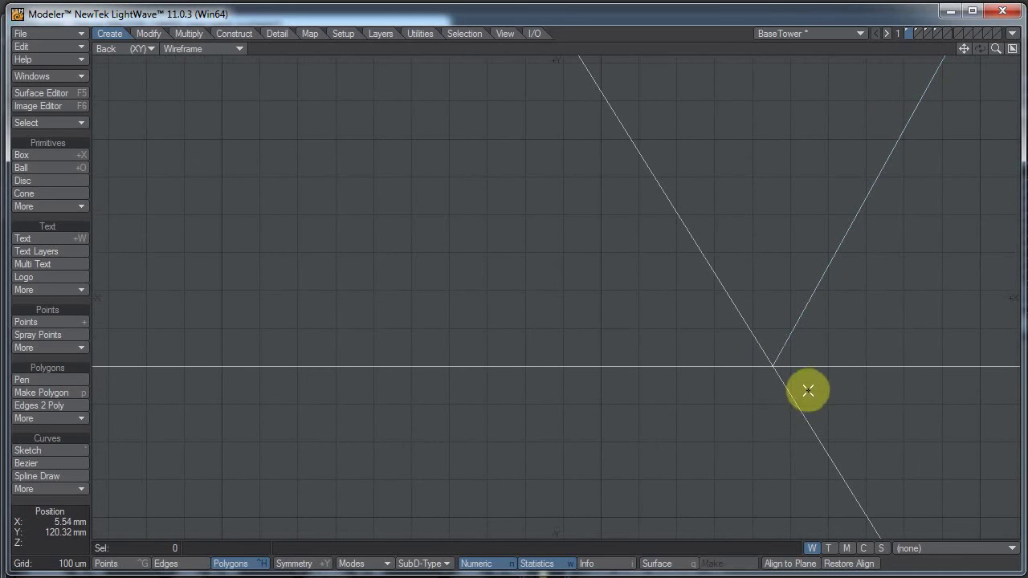
Draw a mirrored Knife line across the horizontal beam on the negative X side, through the opposite diagonal brace's crossing points.
ctrl+alt+right_drag(771, 360, 1007, 355)
alt+drag(1010, 358, 887, 324)
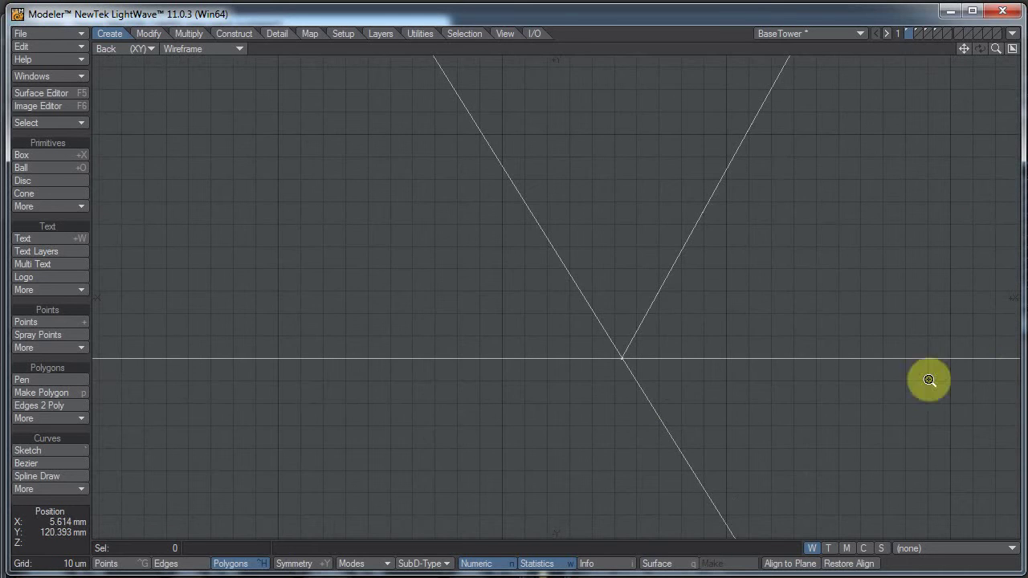
ctrl+alt+right_drag(831, 357, 413, 455)
alt+drag(553, 344, 963, 381)
ctrl+alt+right_drag(839, 358, 703, 385)
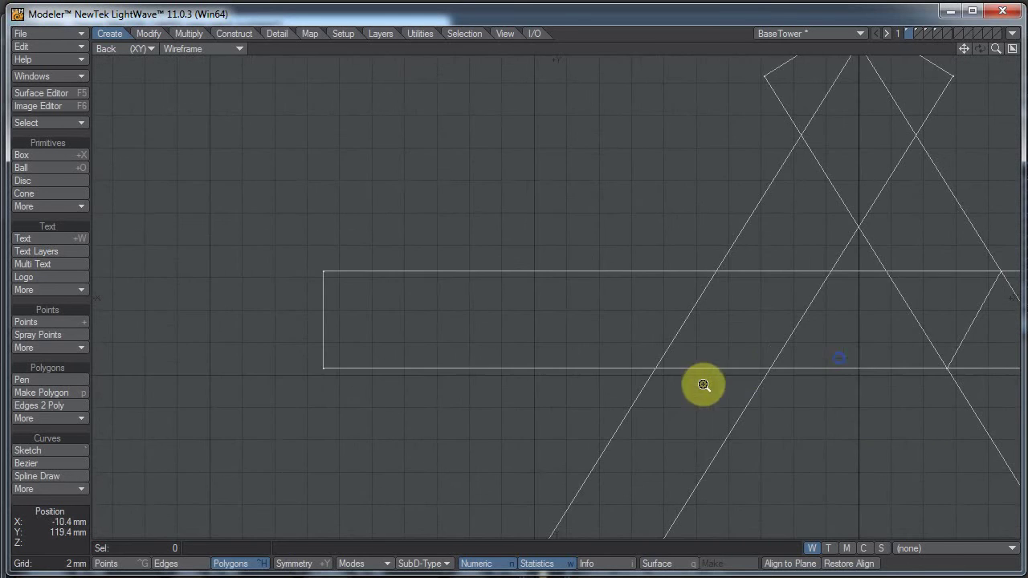
drag(703, 384, 668, 371)
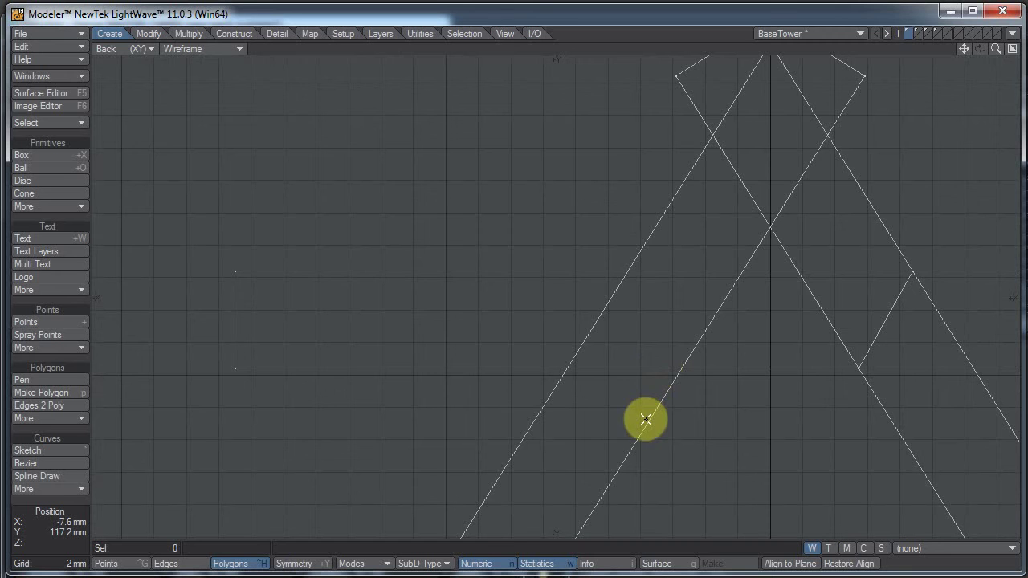
drag(630, 261, 725, 429)
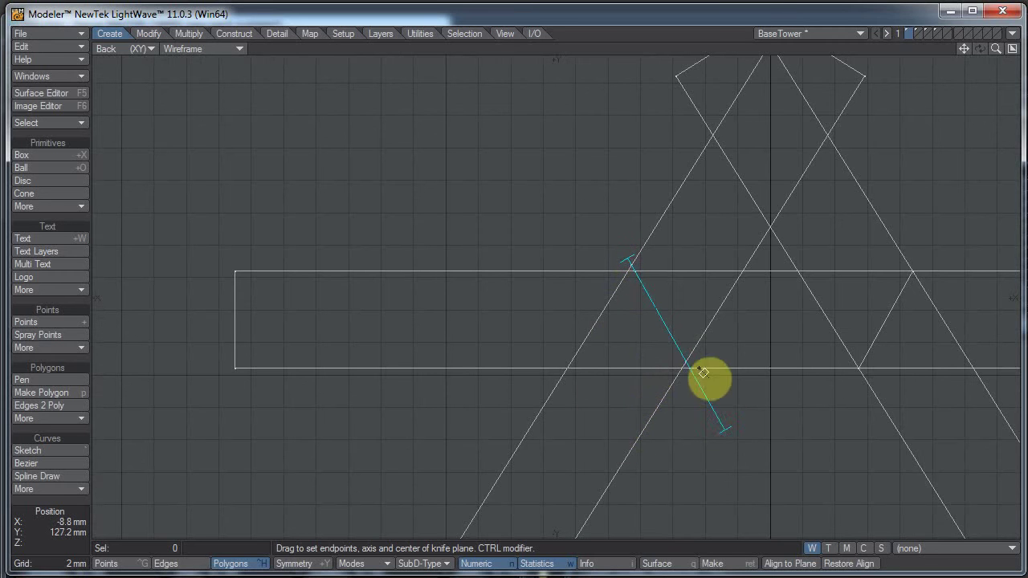
Move the negative X Knife line's lower end onto the crossing of the brace and the beam's lower edge.
ctrl+alt+right_drag(645, 372, 893, 363)
alt+drag(888, 362, 608, 349)
ctrl+alt+drag(639, 312, 930, 301)
alt+drag(928, 300, 541, 233)
alt+drag(669, 409, 672, 330)
drag(677, 544, 707, 381)
ctrl+alt+right_drag(623, 316, 762, 280)
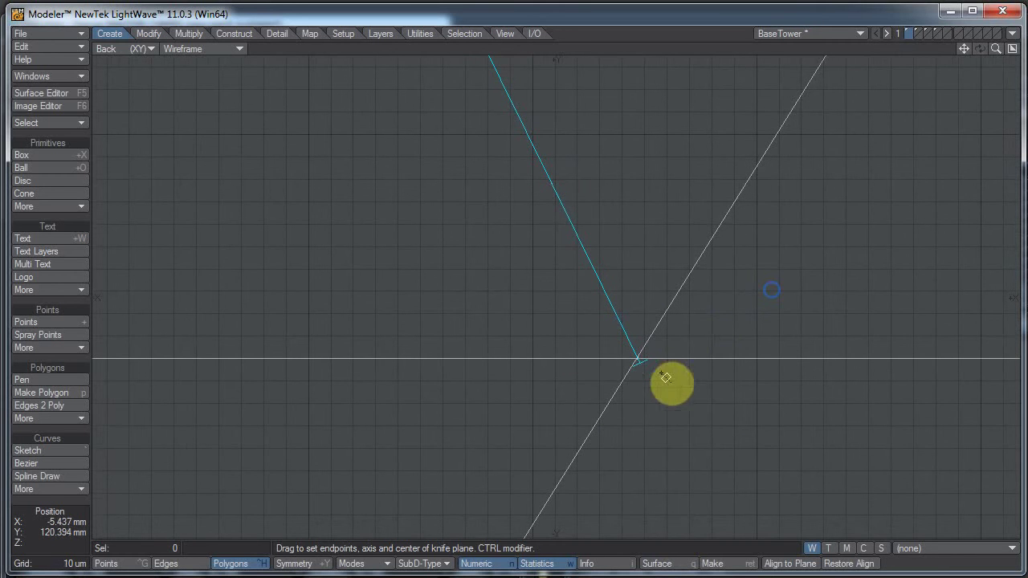
Align the negative X Knife line's upper end with the crossing of the brace and the beam's upper edge.
scroll(729, 332, down, 10)
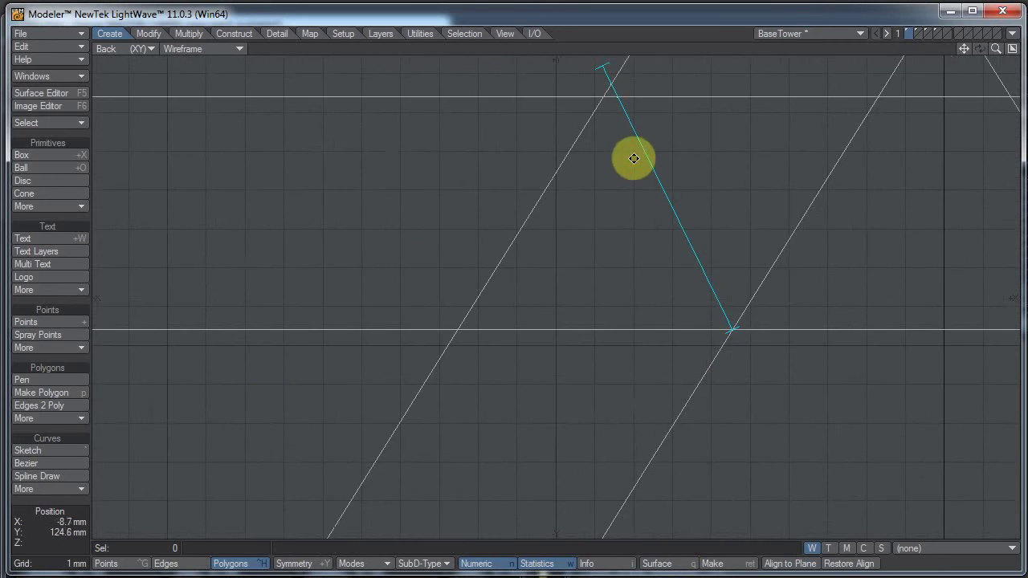
ctrl+alt+right_drag(816, 227, 871, 212)
alt+drag(670, 346, 669, 316)
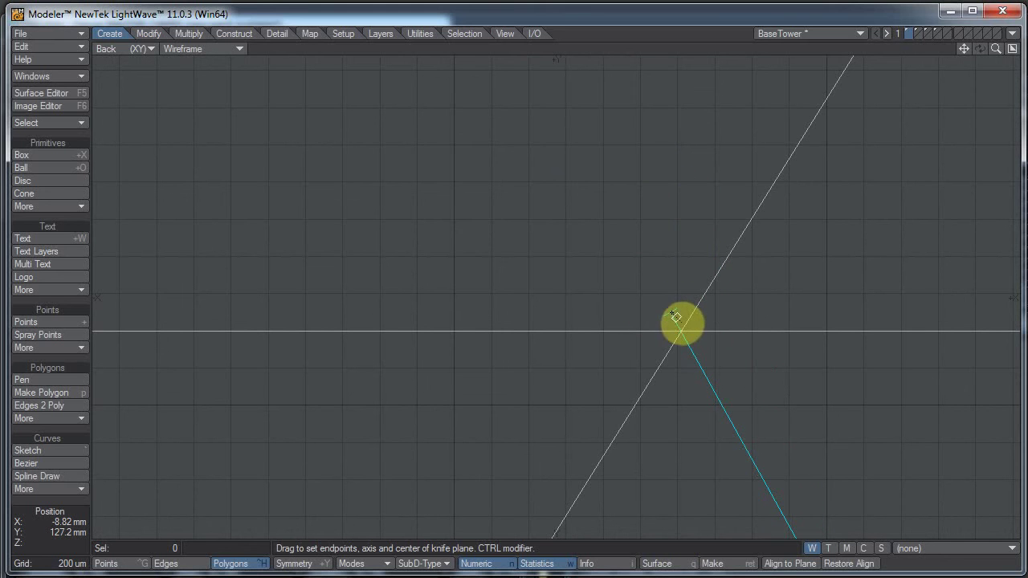
Fine-tune the Knife line's upper end at the brace crossing on the negative X side and apply the cut across the horizontal beam.
ctrl+alt+right_drag(674, 351, 872, 304)
drag(688, 130, 692, 136)
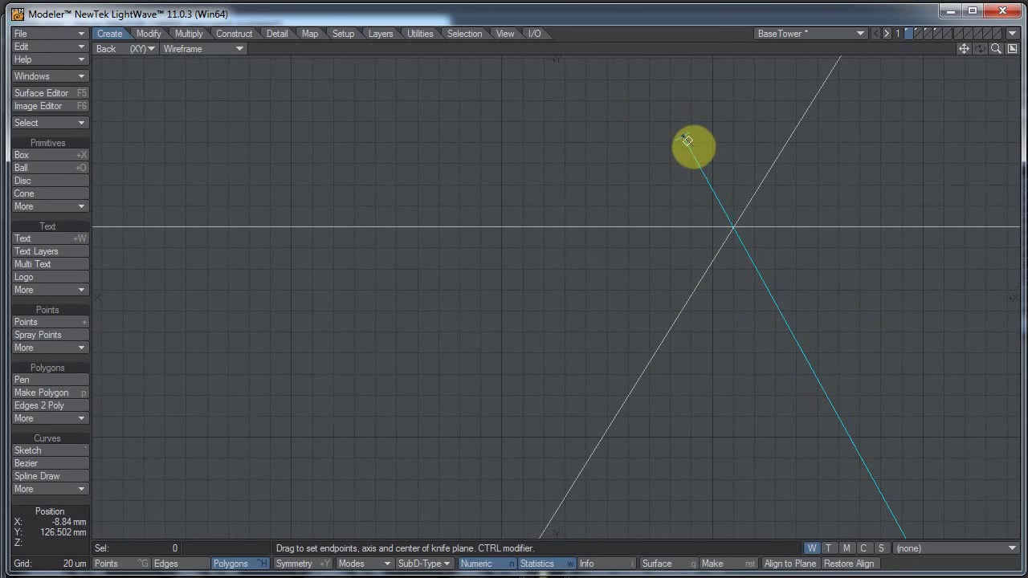
ctrl+alt+right_drag(776, 259, 547, 298)
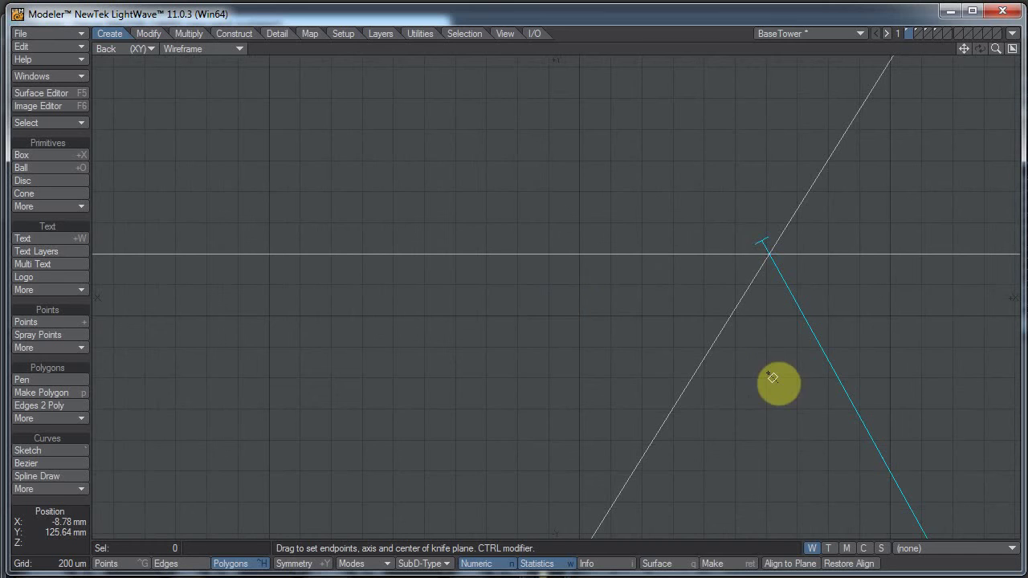
key(space)
Cut the negative X vertical post with a Knife line running through its outer-edge and inner-edge crossings with the diagonal brace.
alt+drag(844, 394, 770, 60)
ctrl+alt+right_drag(864, 291, 681, 331)
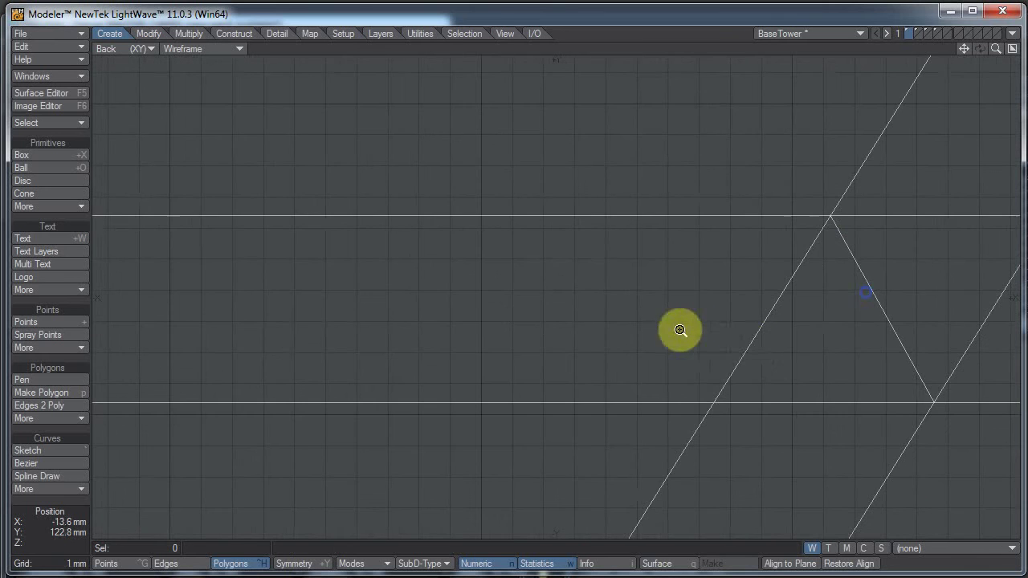
alt+drag(753, 350, 727, 204)
ctrl+alt+right_drag(787, 310, 592, 344)
alt+drag(763, 394, 697, 114)
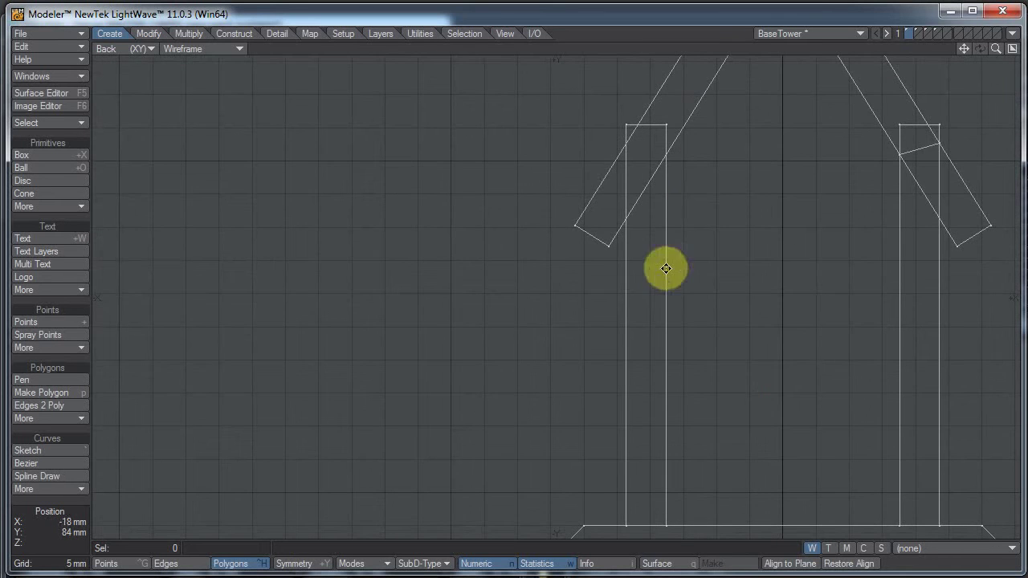
ctrl+alt+right_drag(595, 163, 708, 143)
scroll(715, 335, up, 5)
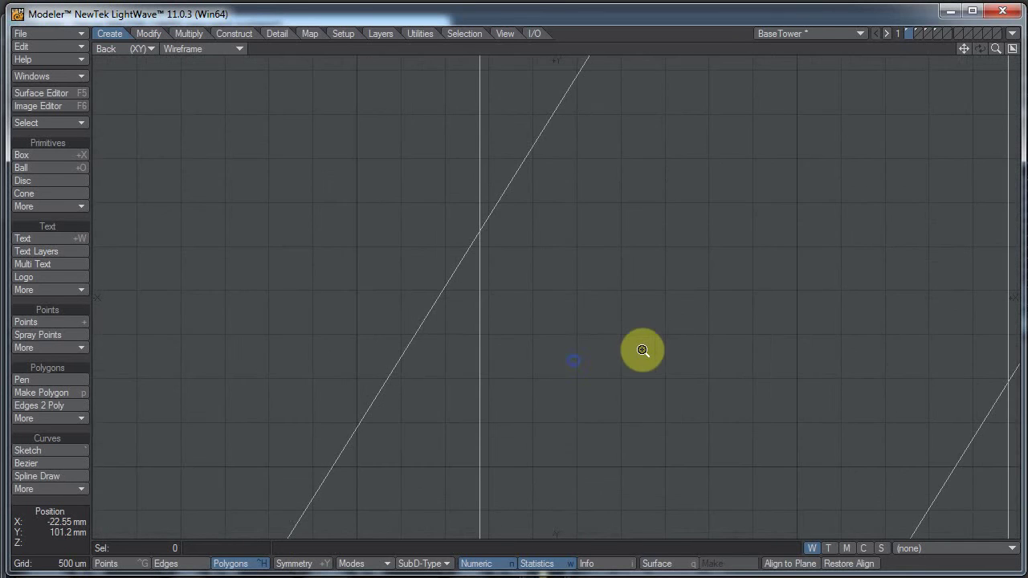
alt+drag(646, 346, 525, 345)
key(shift+k)
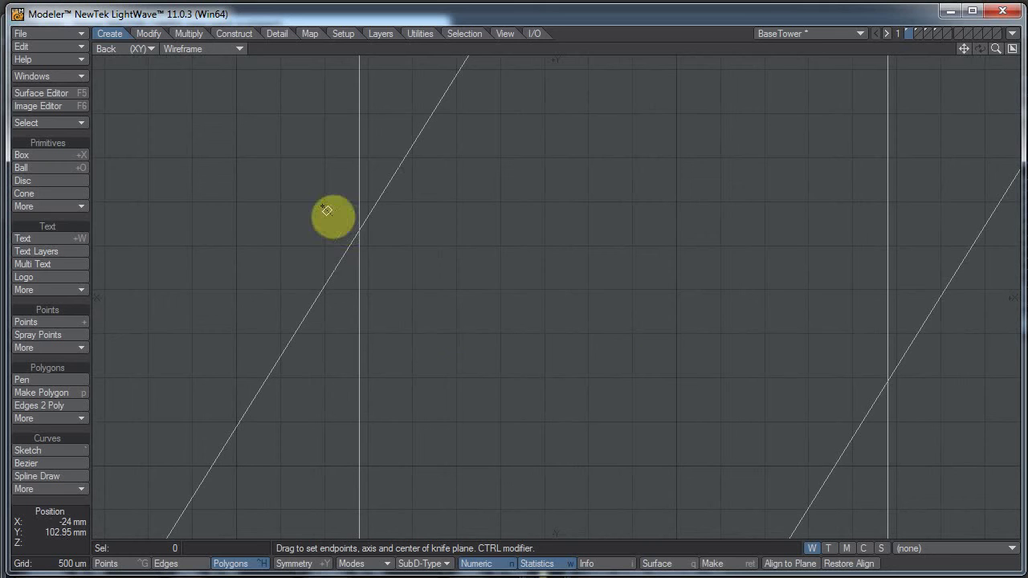
drag(339, 226, 972, 347)
drag(1018, 406, 982, 413)
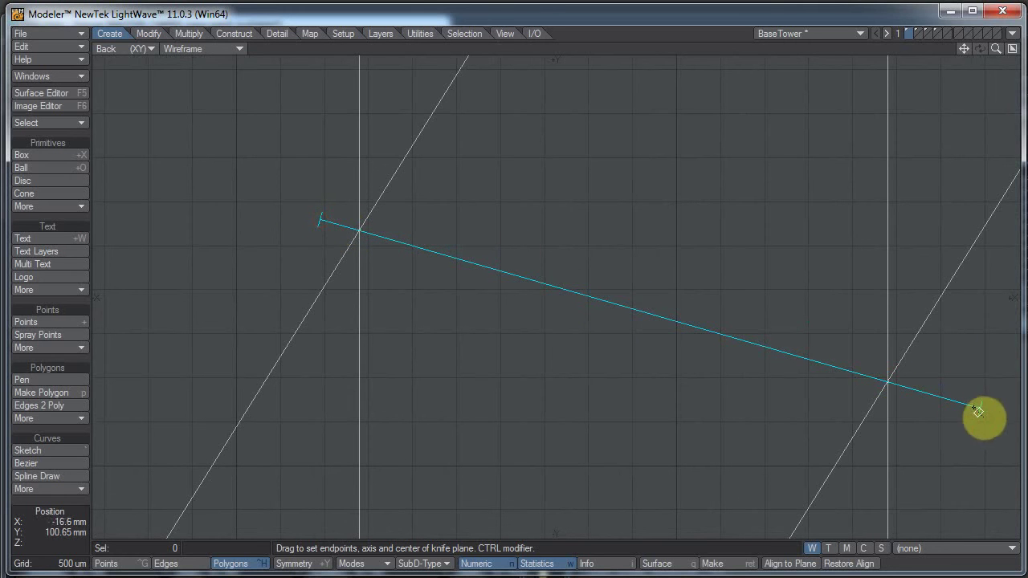
key(space)
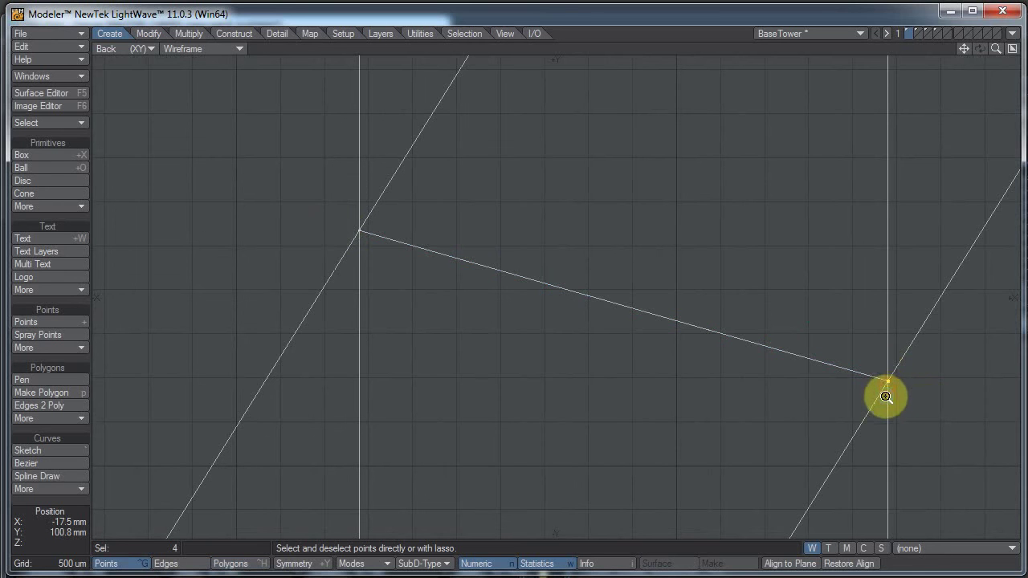
Apply Weld Average 2.0 to the four selected points at the crossing on the post's inner edge.
ctrl+alt+drag(884, 397, 1023, 341)
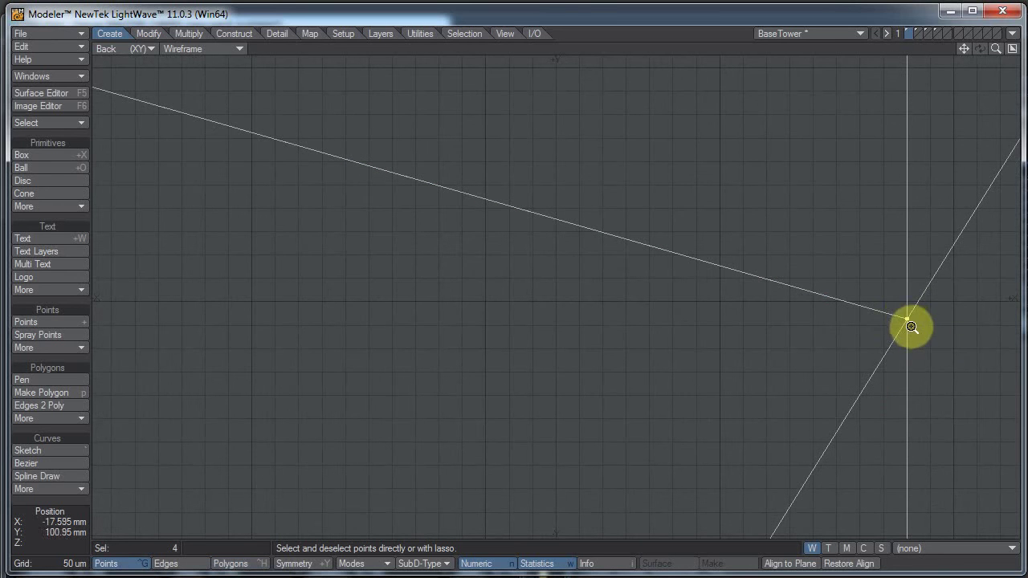
click(187, 33)
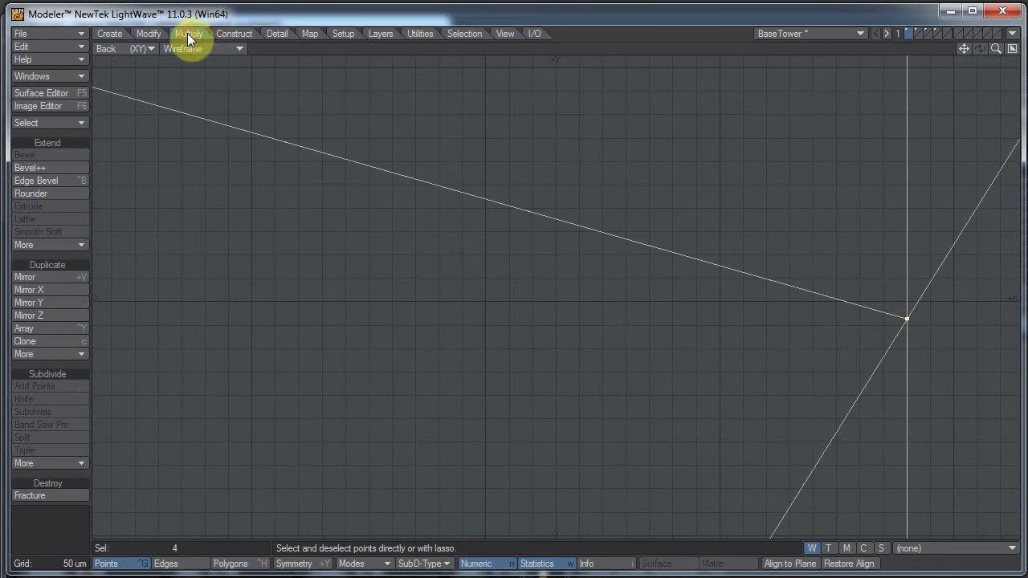
click(221, 32)
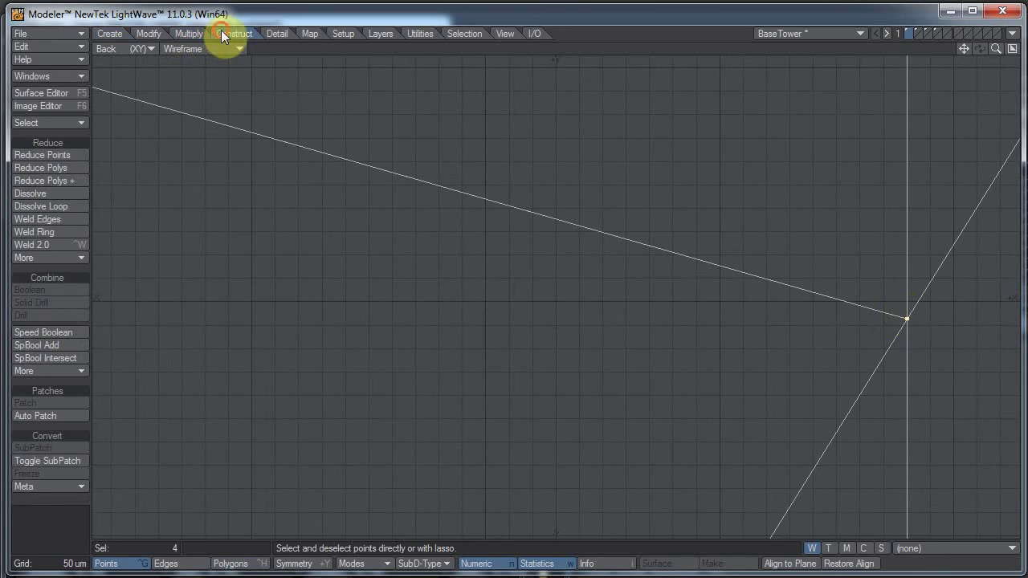
click(54, 257)
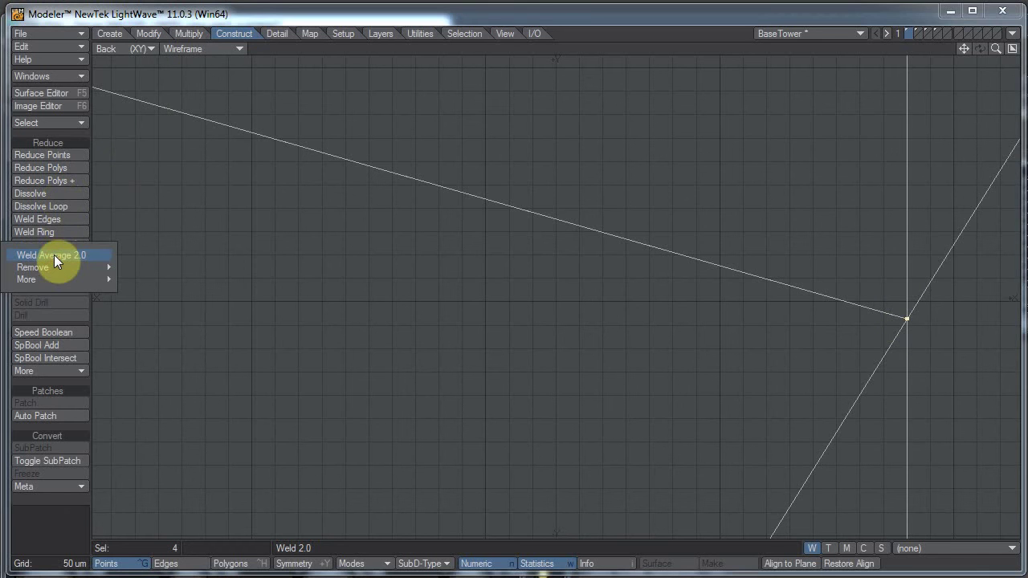
click(54, 257)
click(278, 35)
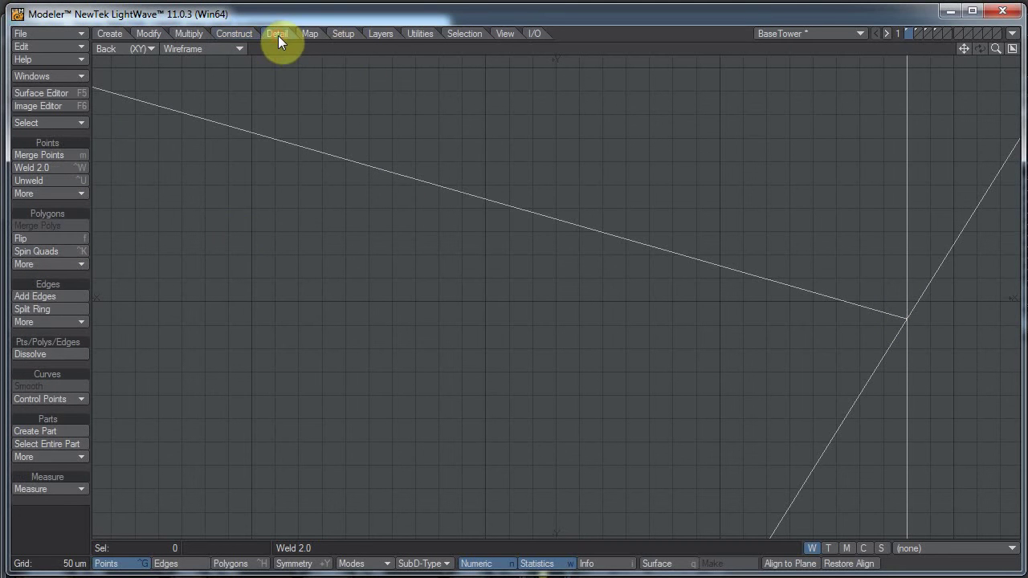
click(53, 194)
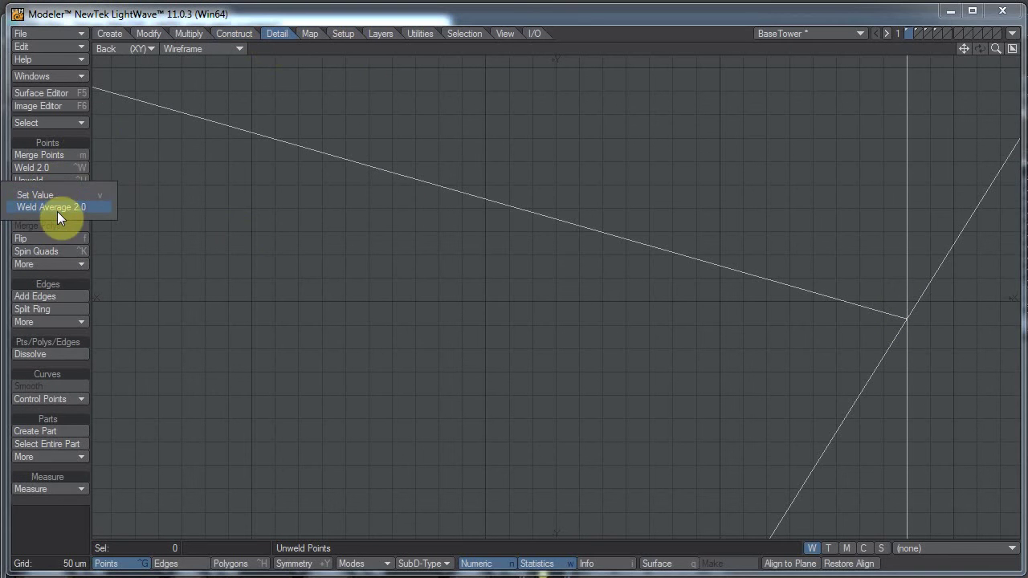
click(505, 121)
Select the points at the post's outer-edge crossing, inspect the geometry in all four views, and undo the averaged weld.
alt+right_drag(638, 211, 495, 228)
alt+drag(498, 223, 649, 342)
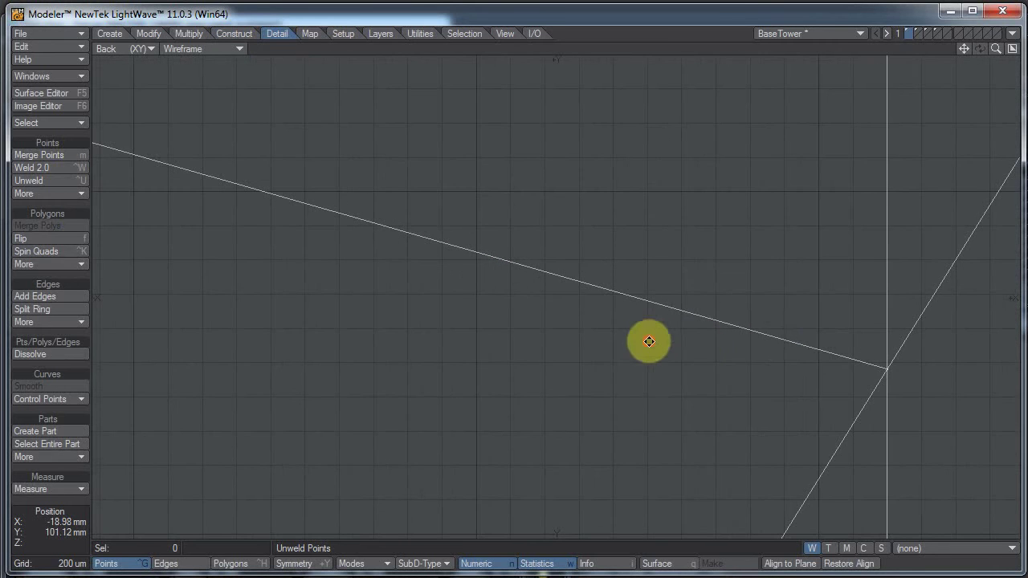
alt+drag(555, 249, 827, 380)
alt+drag(359, 202, 577, 275)
click(354, 288)
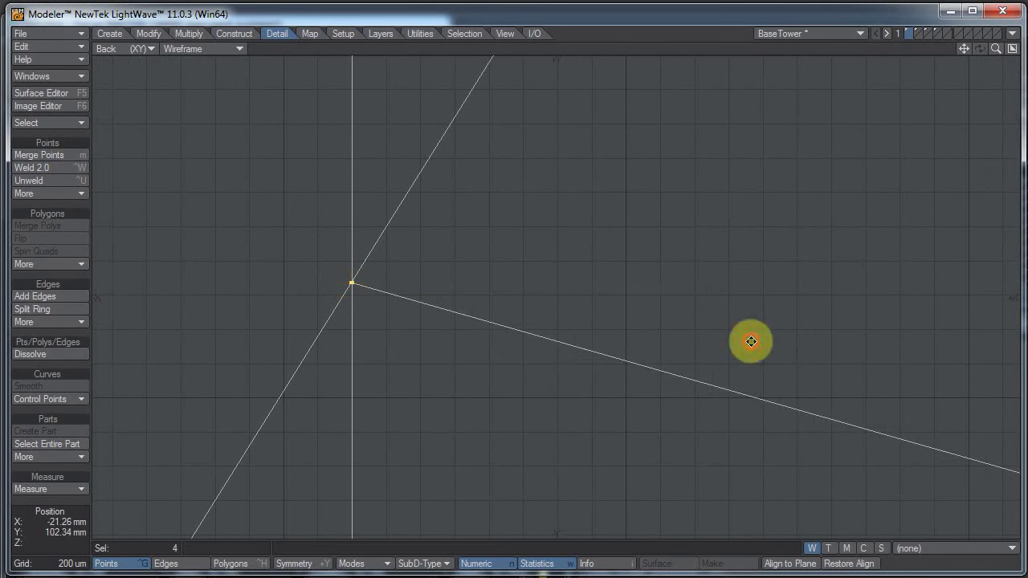
alt+shift+drag(748, 340, 482, 313)
key(KP_0)
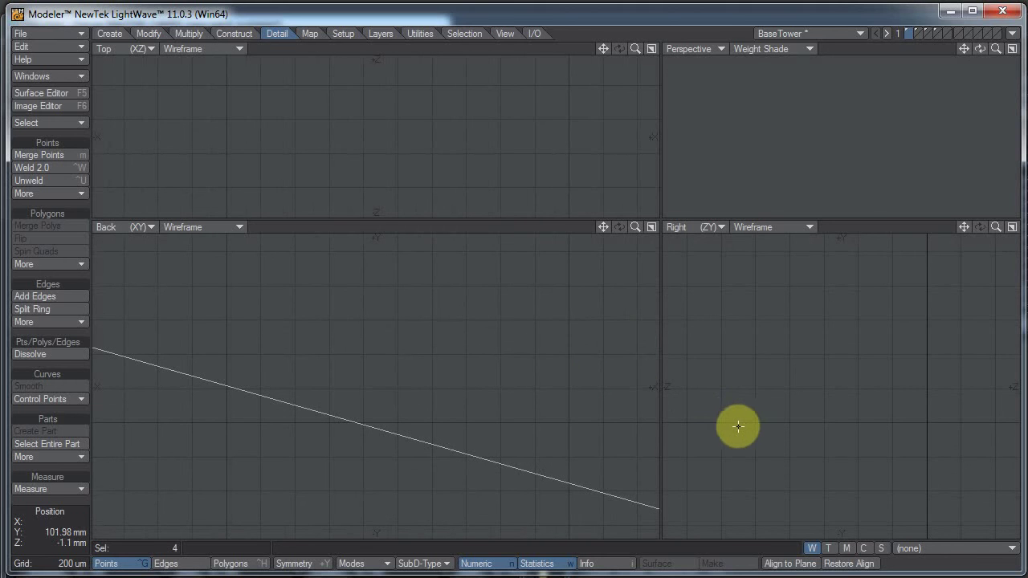
key(a)
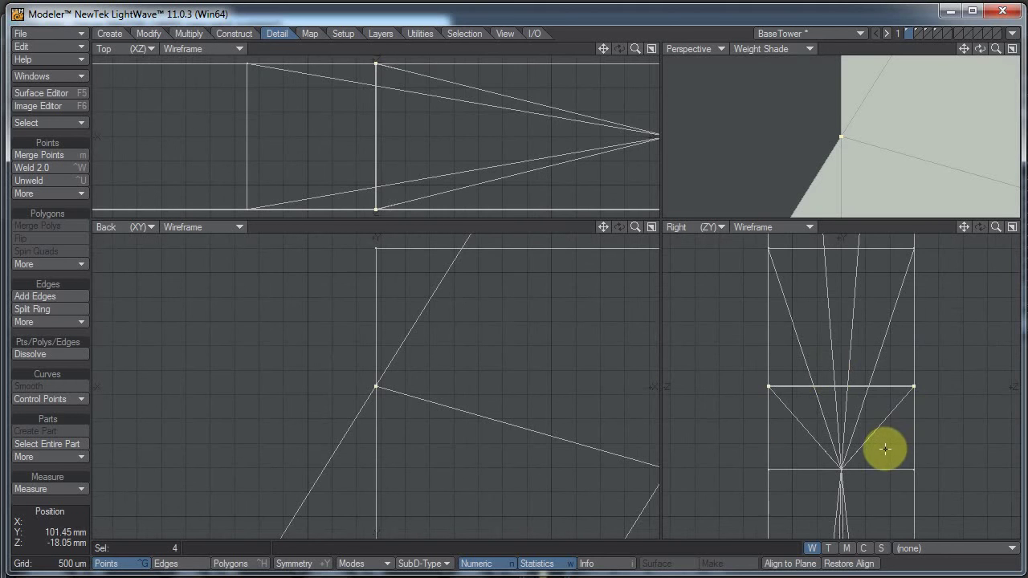
key(u)
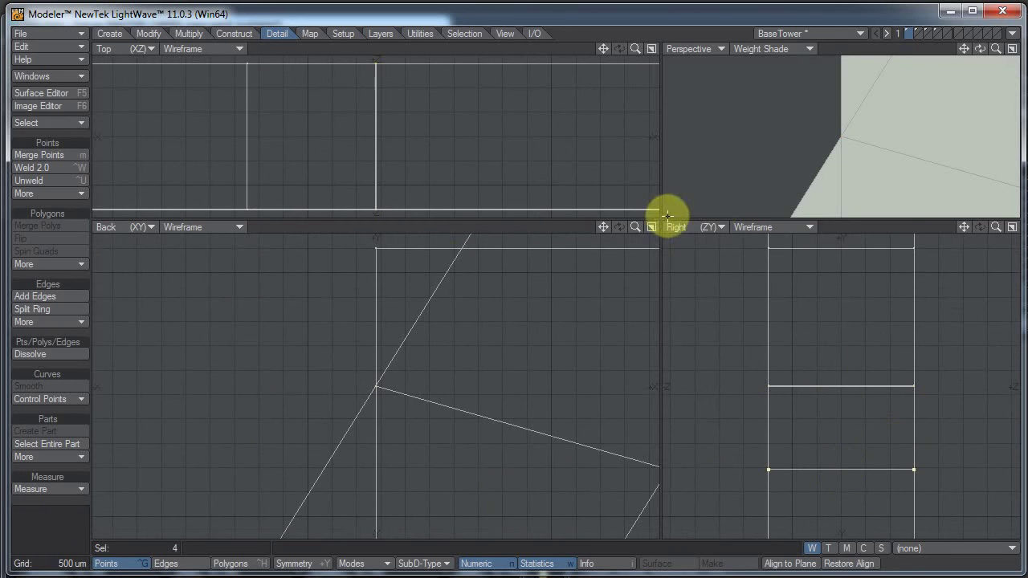
Set the Action Center to Selection for the four points selected at the post's inner-edge crossing.
click(651, 227)
scroll(834, 382, up, 3)
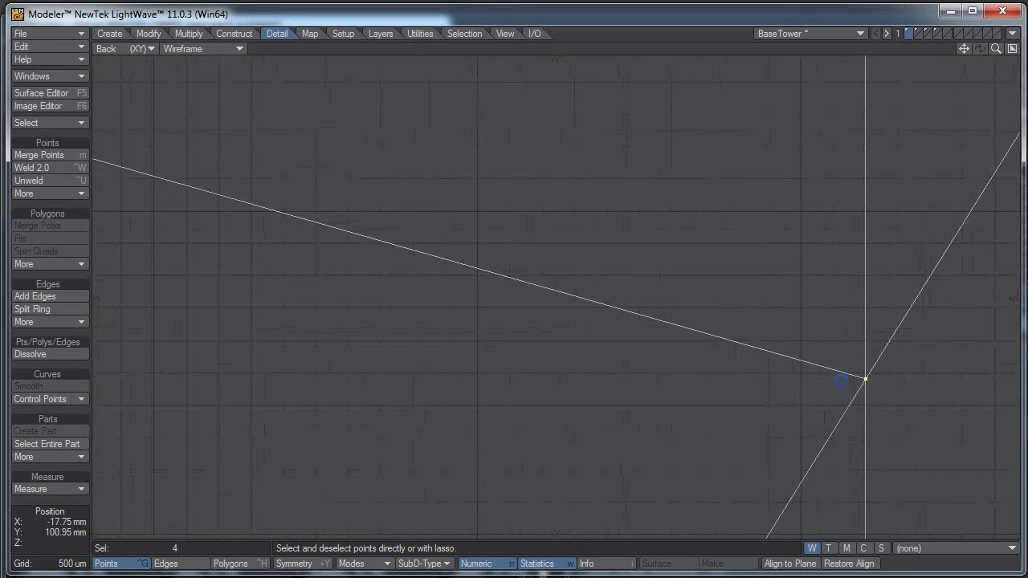
alt+drag(912, 371, 950, 252)
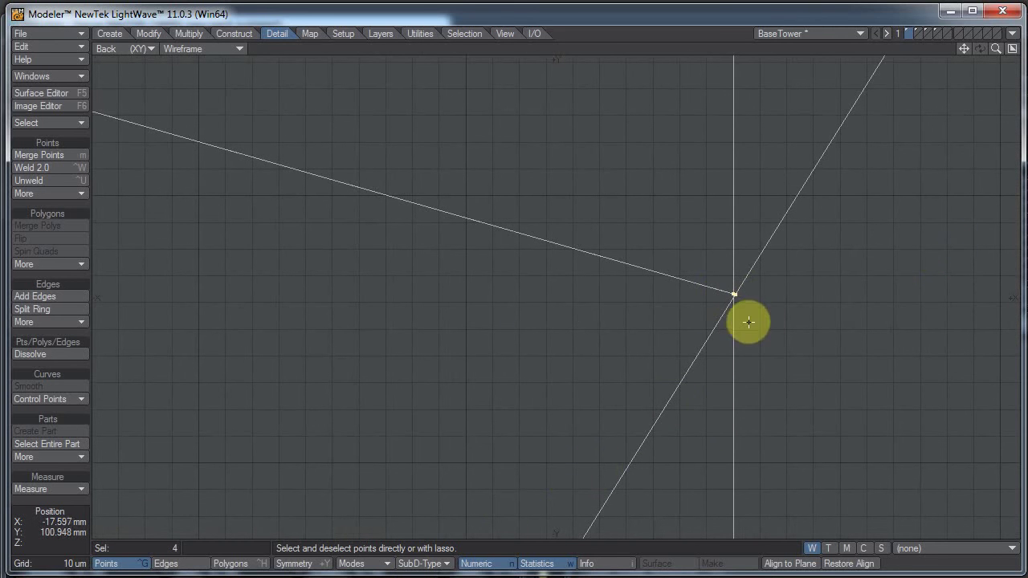
key(h)
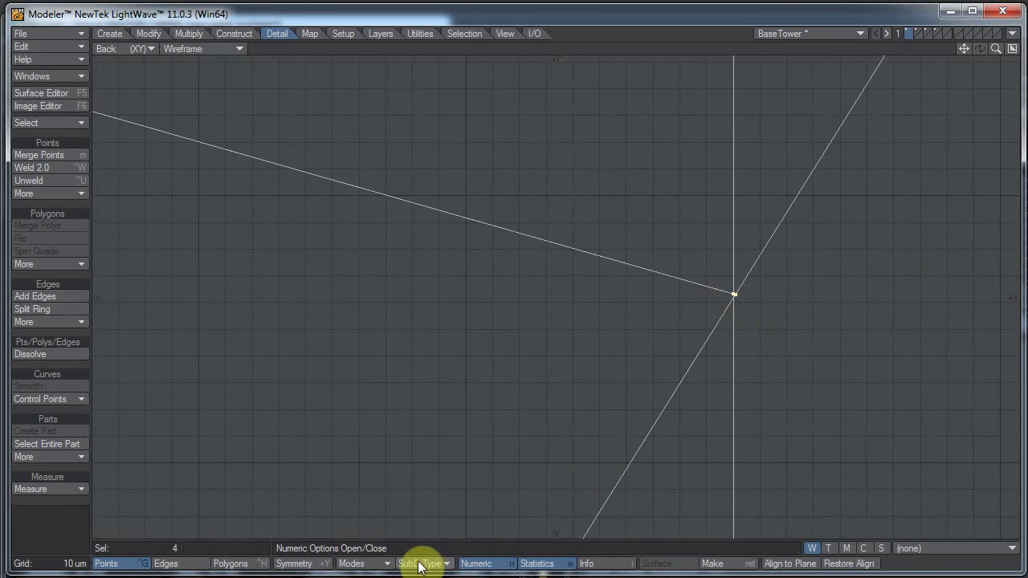
click(350, 564)
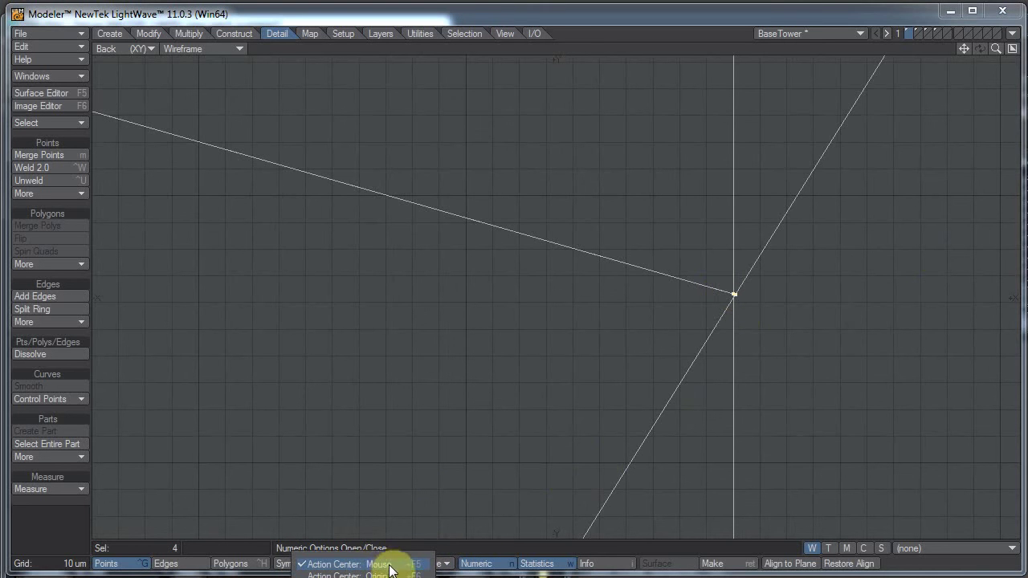
click(369, 575)
click(387, 565)
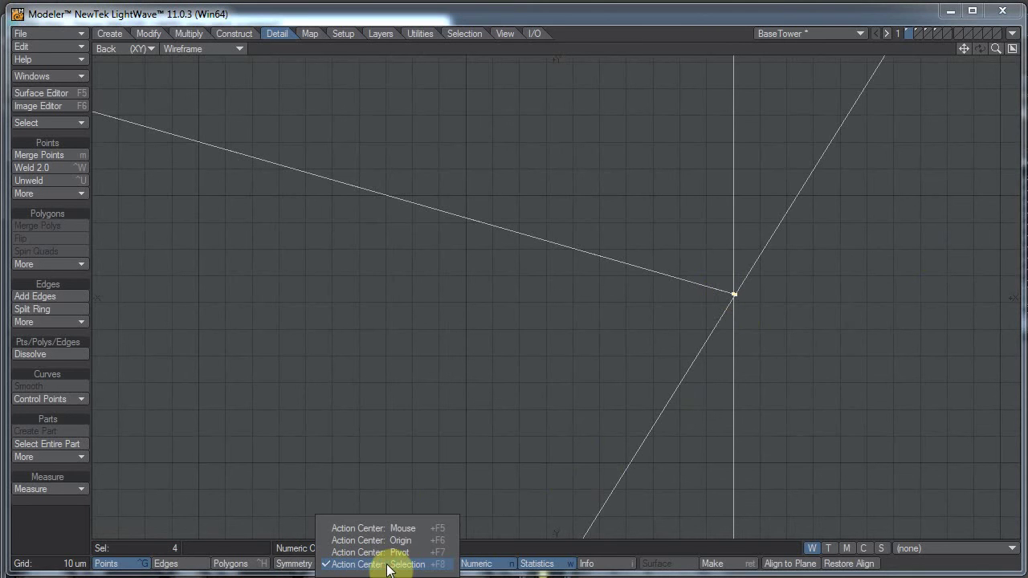
click(917, 462)
Stretch the four selected inner-edge crossing points together in the back view so they line up at one position.
key(h)
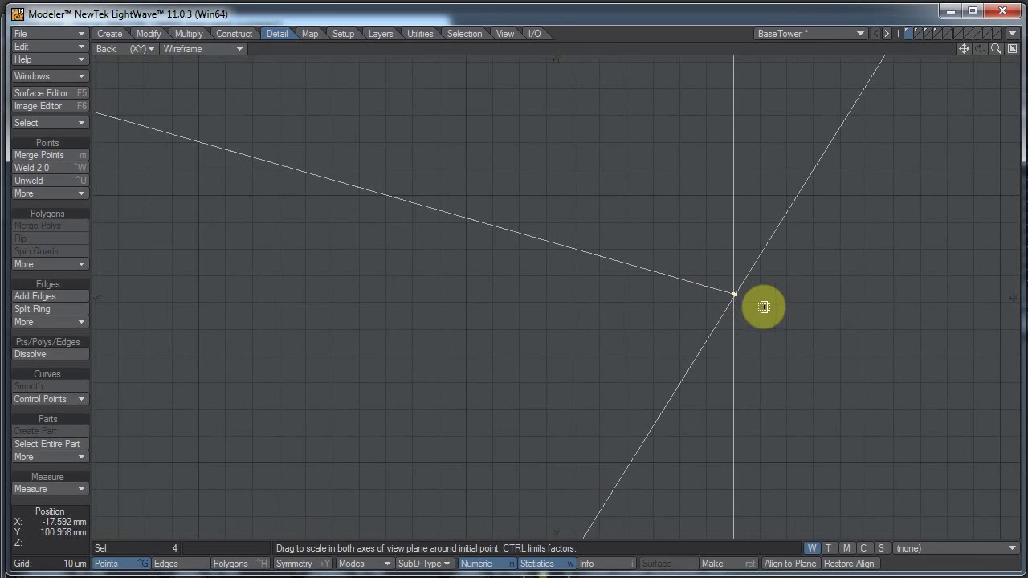
drag(772, 304, 500, 268)
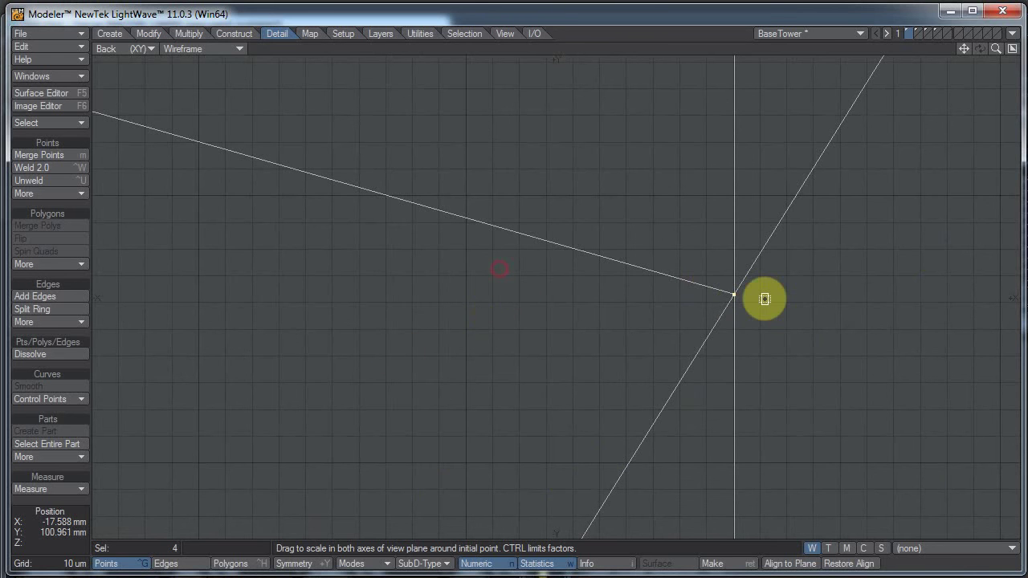
key(space)
Merge the four points selected at the post's outer-edge crossing using a fixed range of 1 mm.
alt+right_drag(764, 298, 562, 337)
click(757, 293)
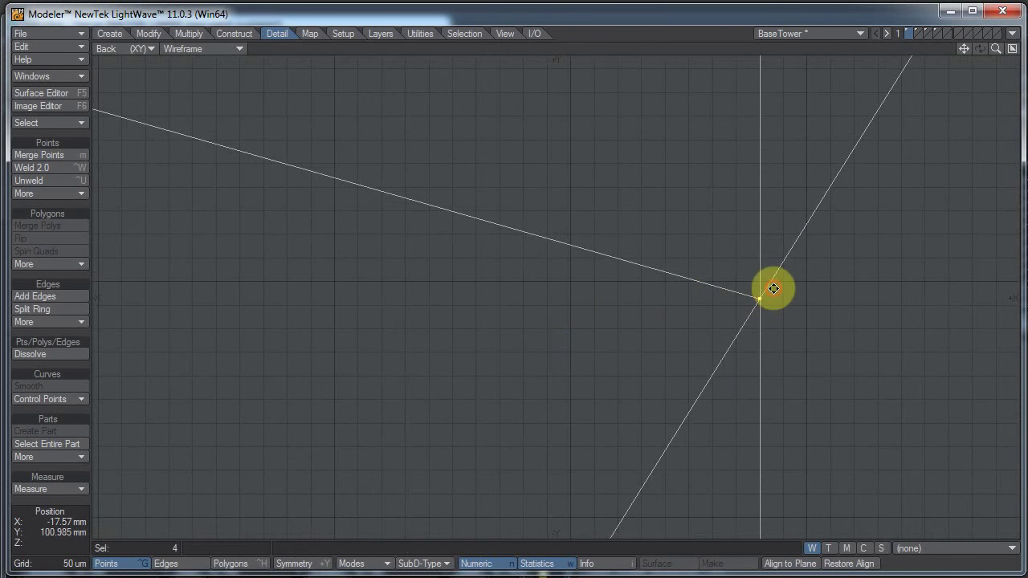
alt+drag(773, 289, 761, 297)
alt+drag(617, 233, 791, 311)
alt+right_drag(712, 297, 532, 322)
alt+drag(461, 259, 883, 452)
alt+right_drag(530, 331, 633, 310)
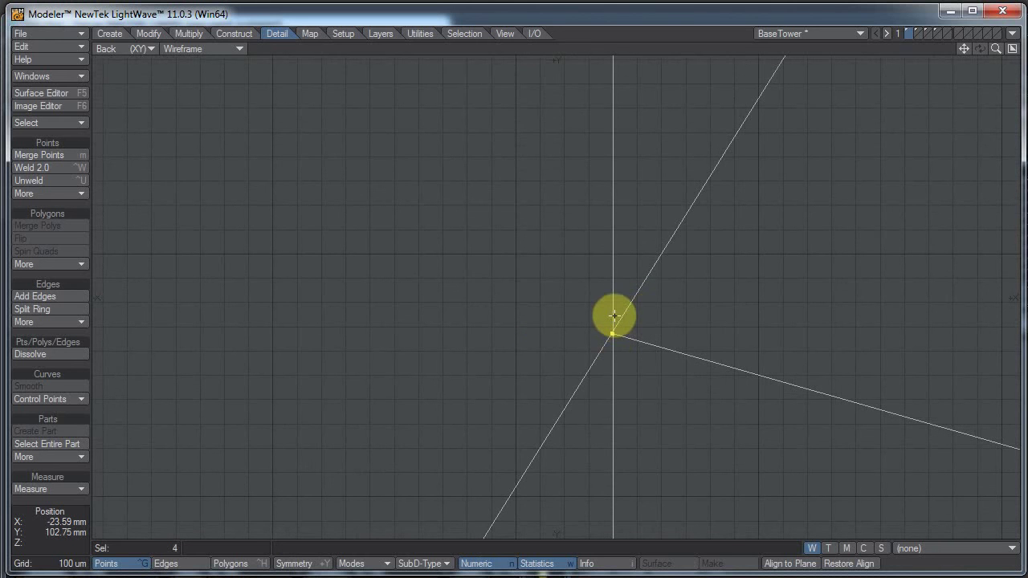
key(m)
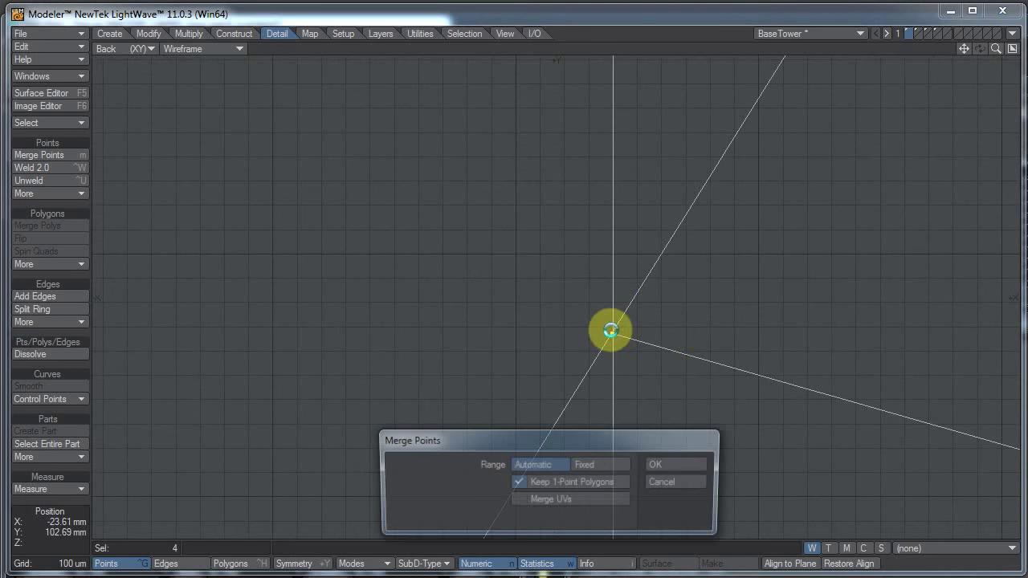
click(660, 482)
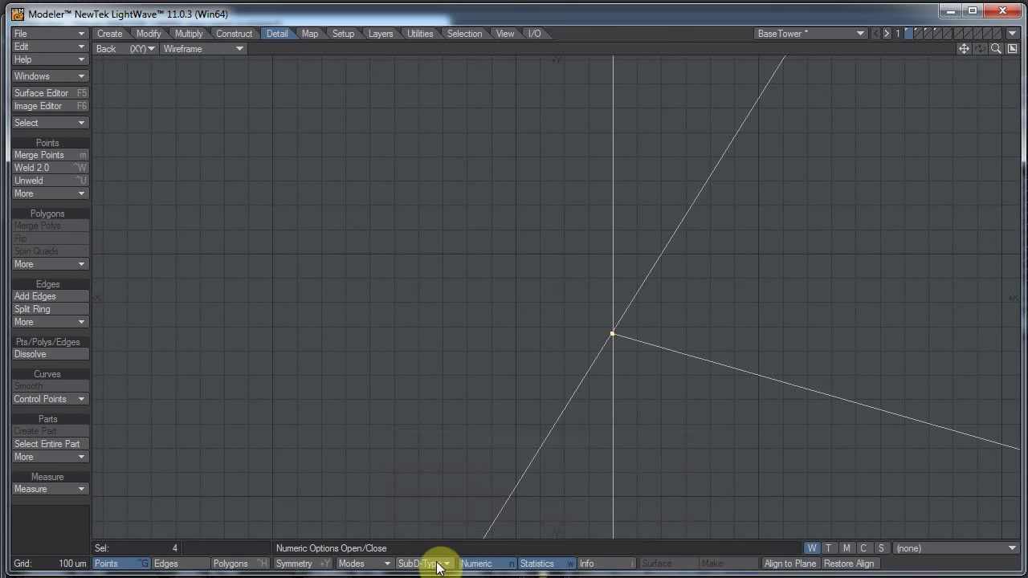
key(m)
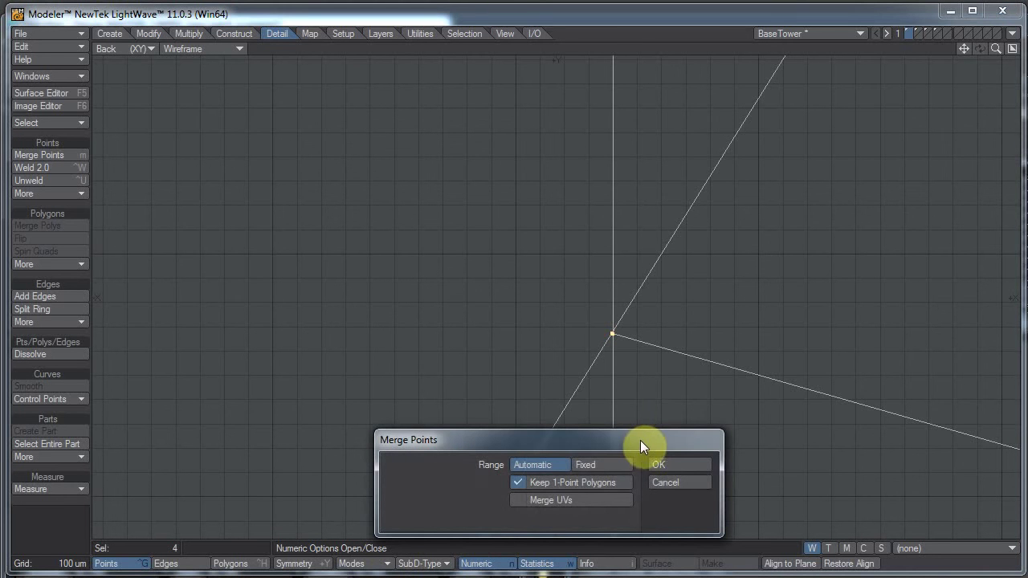
click(604, 464)
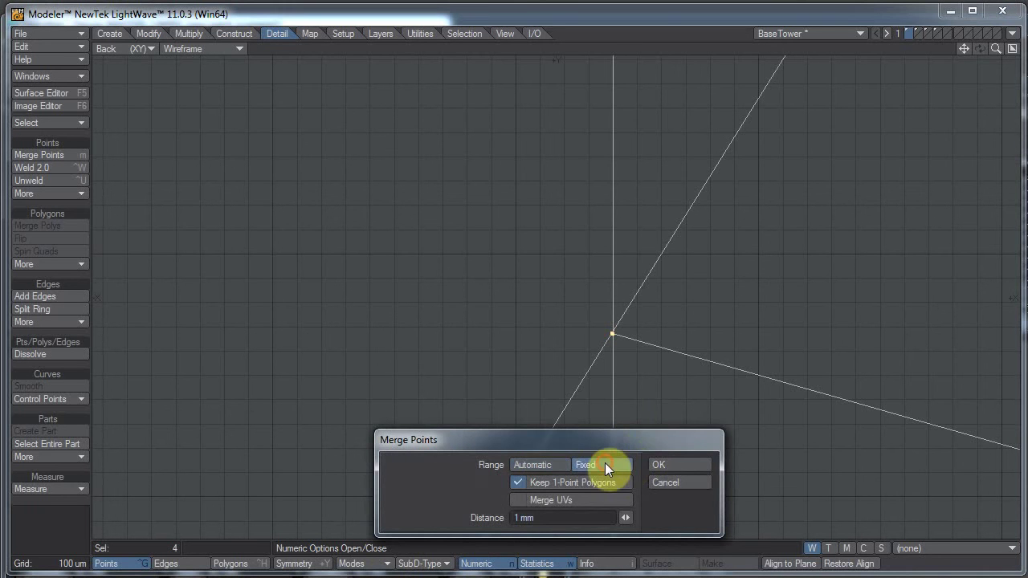
click(683, 465)
Run Merge Points on the whole frame with no points selected.
scroll(811, 360, down, 5)
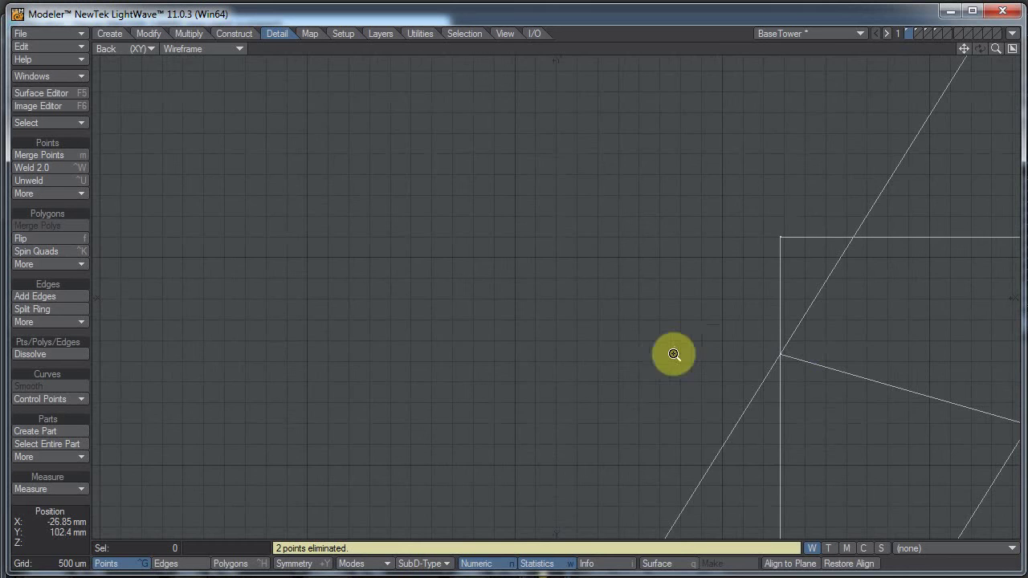
alt+drag(707, 340, 436, 458)
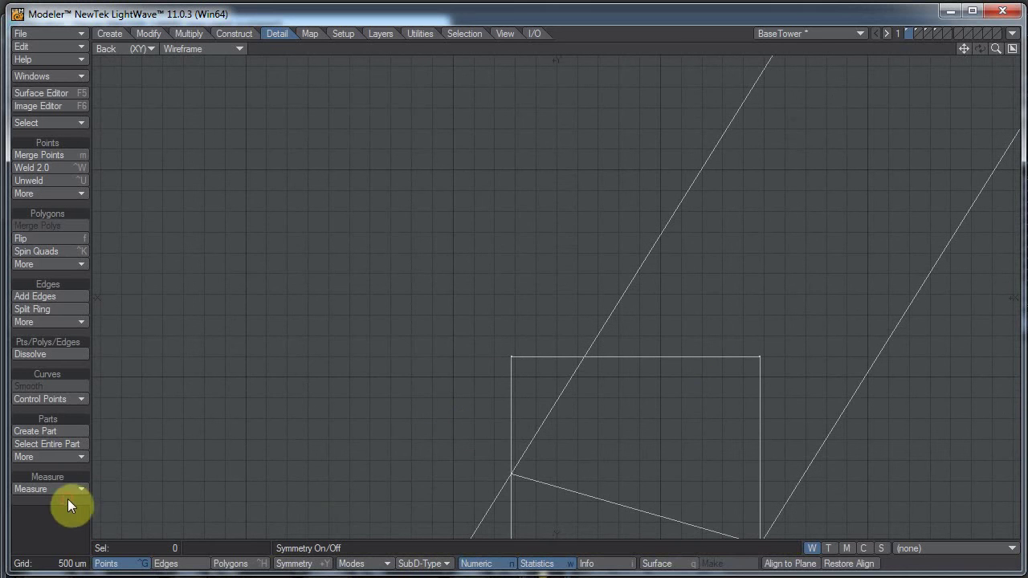
key(m)
click(678, 465)
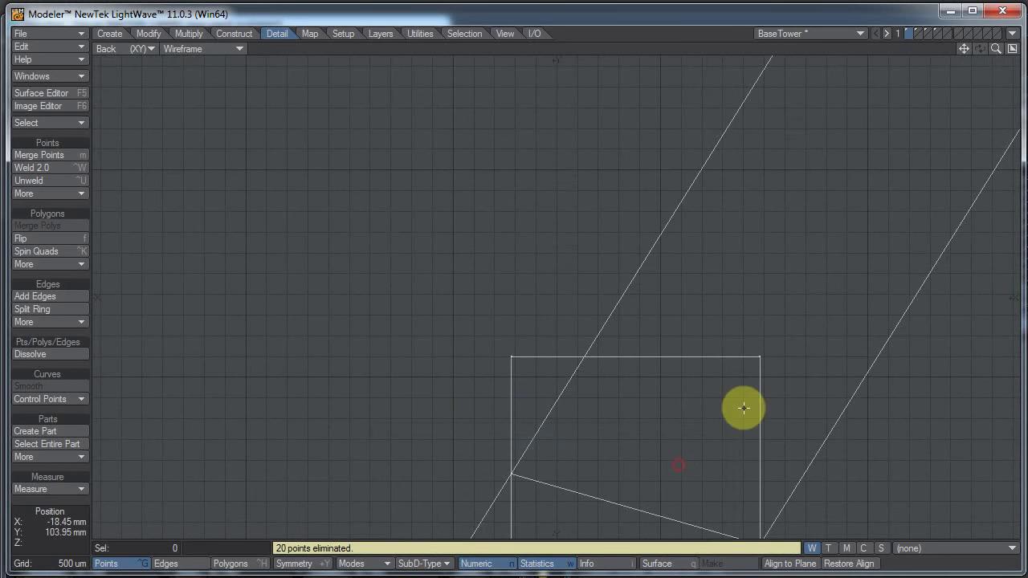
In polygon mode, delete the left post's leftover stub above its mitre with the diagonal beam.
alt+drag(806, 325, 607, 432)
ctrl+alt+drag(722, 363, 478, 401)
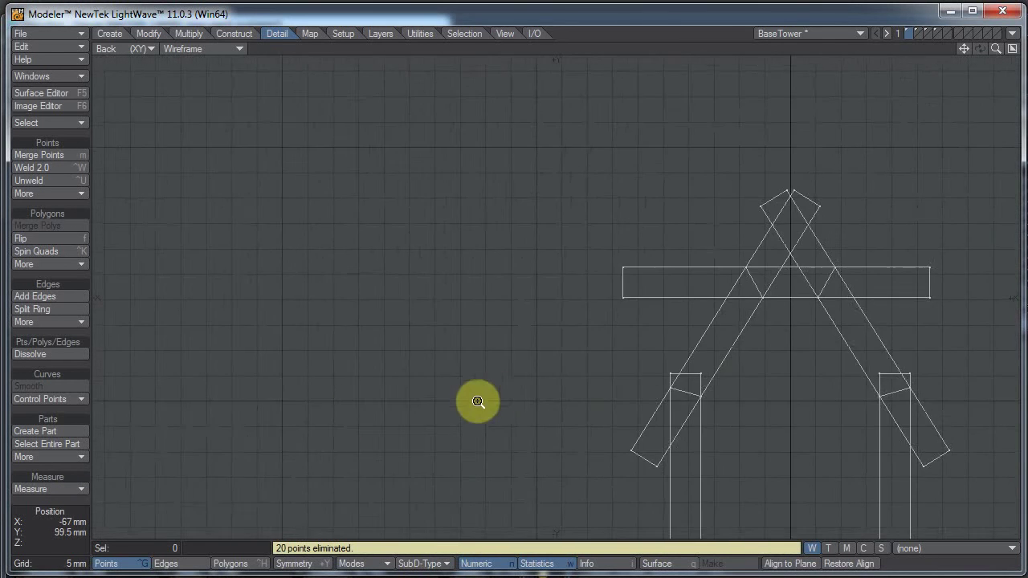
scroll(478, 401, up, 2)
key(ctrl+h)
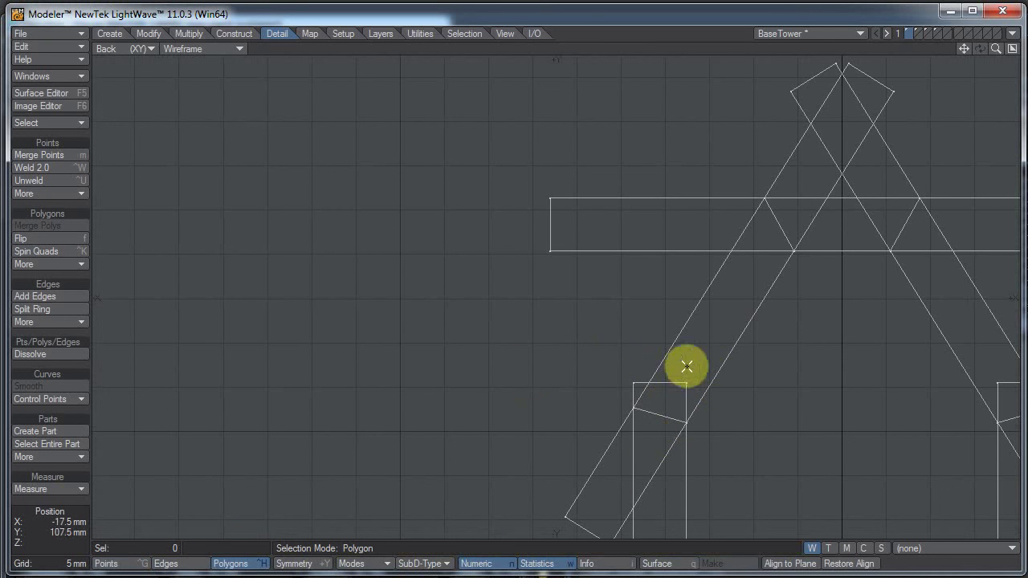
mouse_move(620, 422)
right_down()
mouse_move(601, 374)
mouse_move(688, 307)
mouse_move(691, 455)
mouse_move(599, 416)
right_up()
key(Delete)
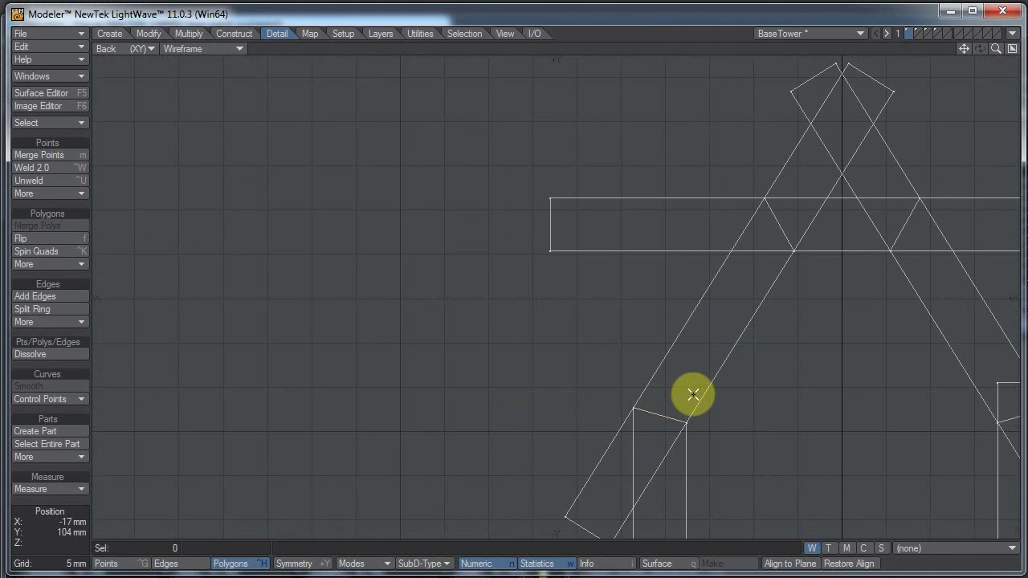
Delete the left diagonal's leftover lower end below the post mitre and the crossbar's left overhang.
mouse_move(693, 394)
right_down()
mouse_move(548, 397)
mouse_move(665, 552)
mouse_move(678, 394)
mouse_move(688, 395)
right_up()
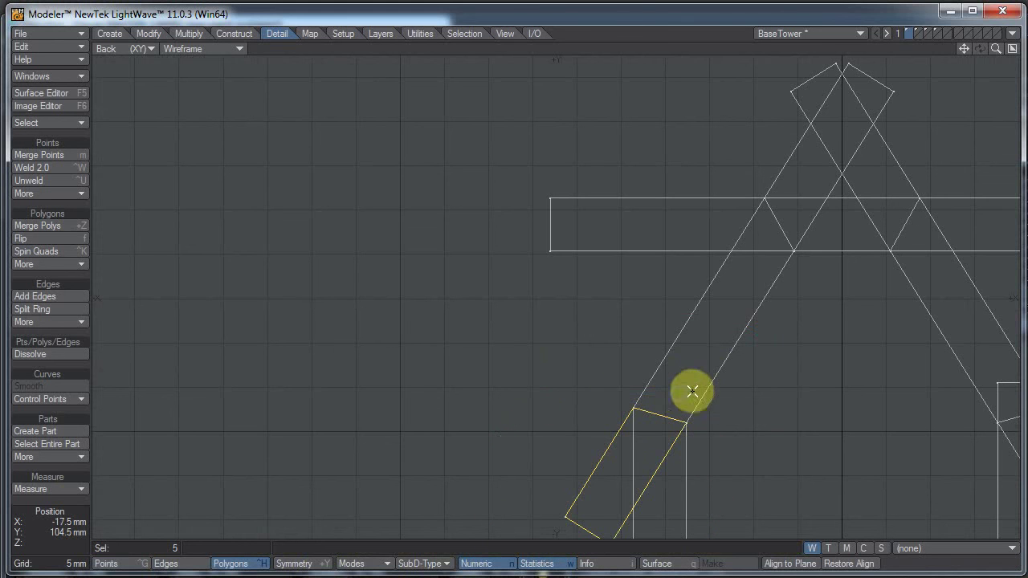
click(790, 159)
mouse_move(790, 159)
right_down()
mouse_move(824, 222)
mouse_move(450, 225)
mouse_move(797, 161)
right_up()
Delete the crossing upper ends of both diagonal beams above their crossbar mitres, keeping the crossbar's middle section.
mouse_move(846, 187)
right_down()
mouse_move(725, 179)
mouse_move(1009, 133)
mouse_move(888, 289)
mouse_move(825, 172)
right_up()
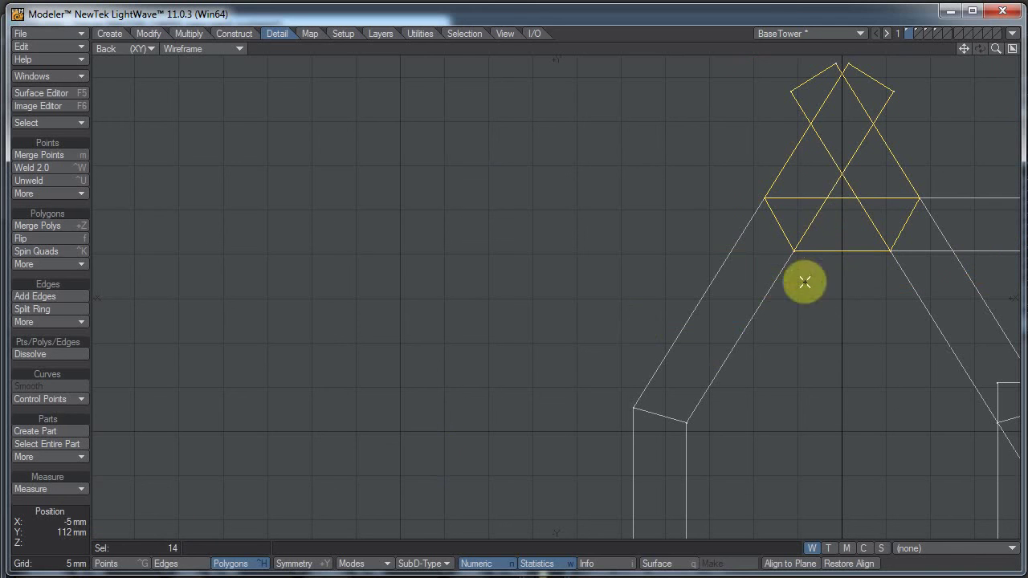
click(845, 193)
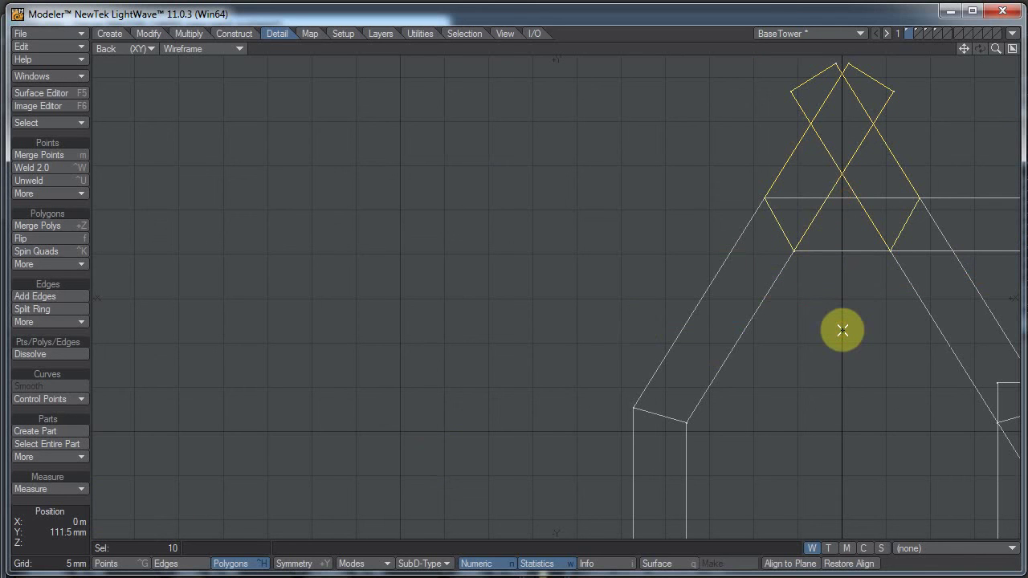
key(Delete)
Delete the crossbar's right overhang beyond its mitre with the right diagonal beam.
mouse_move(853, 319)
alt+mouse_down()
mouse_move(523, 353)
mouse_move(579, 328)
alt+mouse_up()
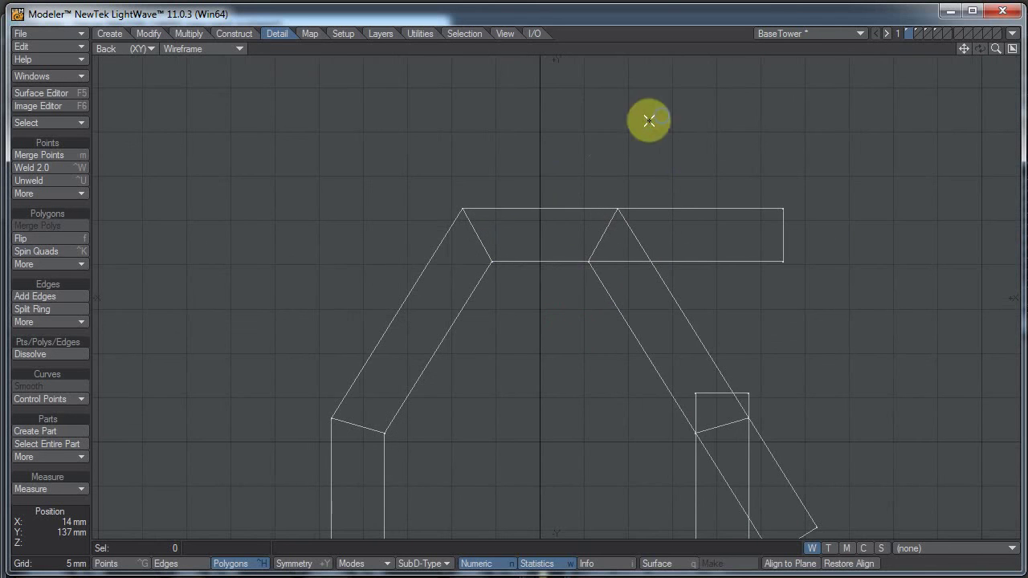
mouse_move(665, 115)
right_down()
mouse_move(860, 281)
mouse_move(869, 145)
right_up()
key(Delete)
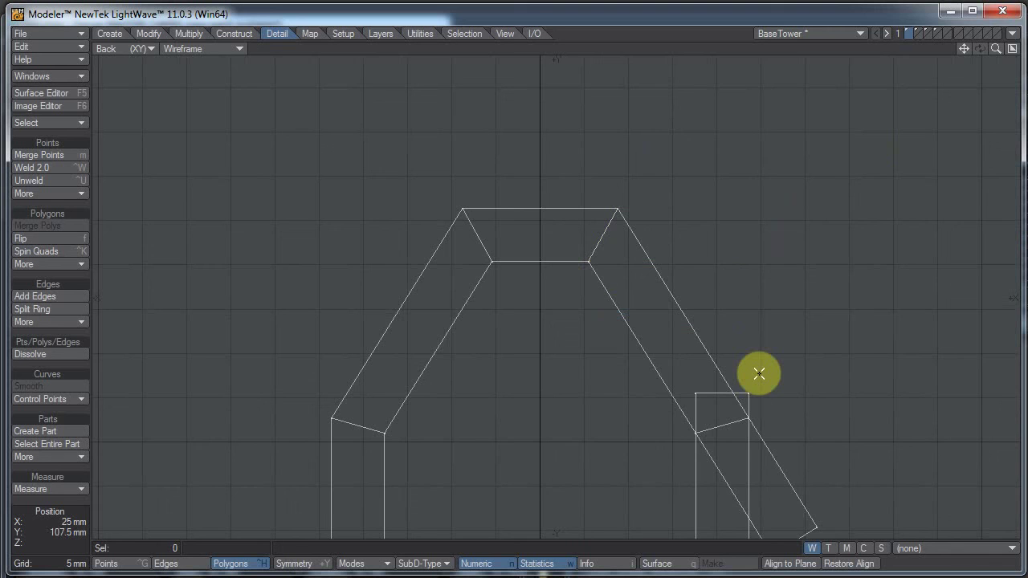
Delete the right post's stub above its mitre and the right diagonal's leftover lower end below it.
alt+shift+drag(758, 356, 734, 168)
mouse_move(734, 168)
right_down()
mouse_move(940, 200)
mouse_move(936, 150)
right_up()
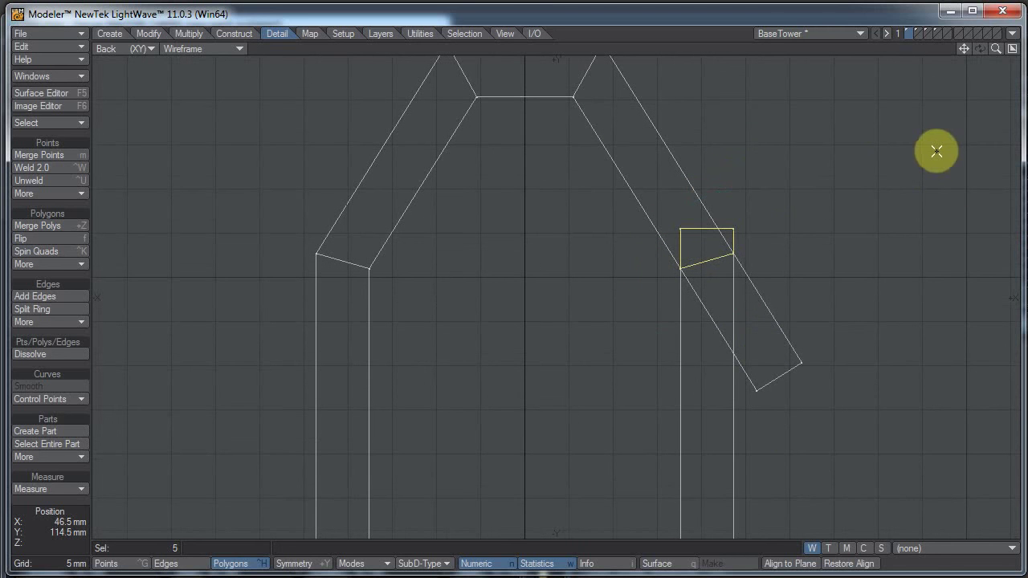
key(Delete)
mouse_move(843, 179)
right_down()
mouse_move(688, 270)
mouse_move(826, 431)
mouse_move(821, 206)
mouse_move(628, 261)
mouse_move(973, 445)
right_up()
mouse_move(801, 207)
right_down()
mouse_move(635, 356)
mouse_move(1010, 397)
mouse_move(997, 343)
right_up()
key(Delete)
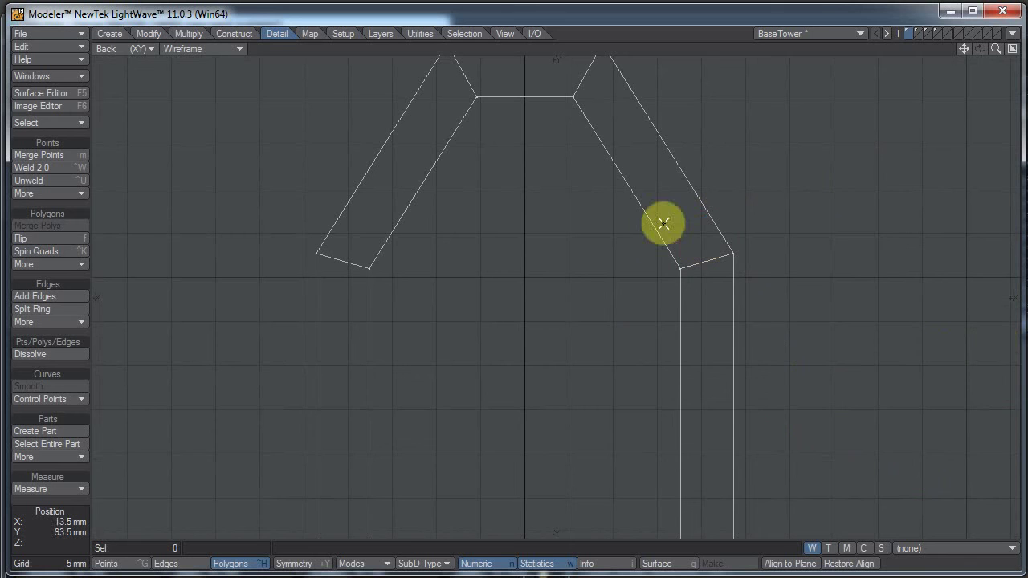
Restore the four-view layout and rotate the perspective view to inspect the trimmed frame's mitred joints.
ctrl+alt+drag(674, 273, 738, 299)
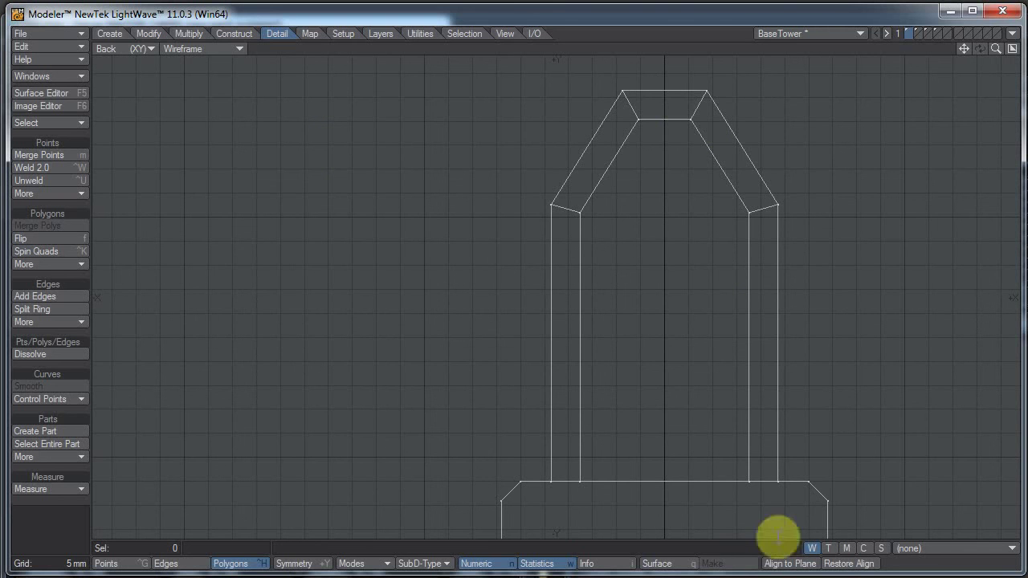
click(1012, 49)
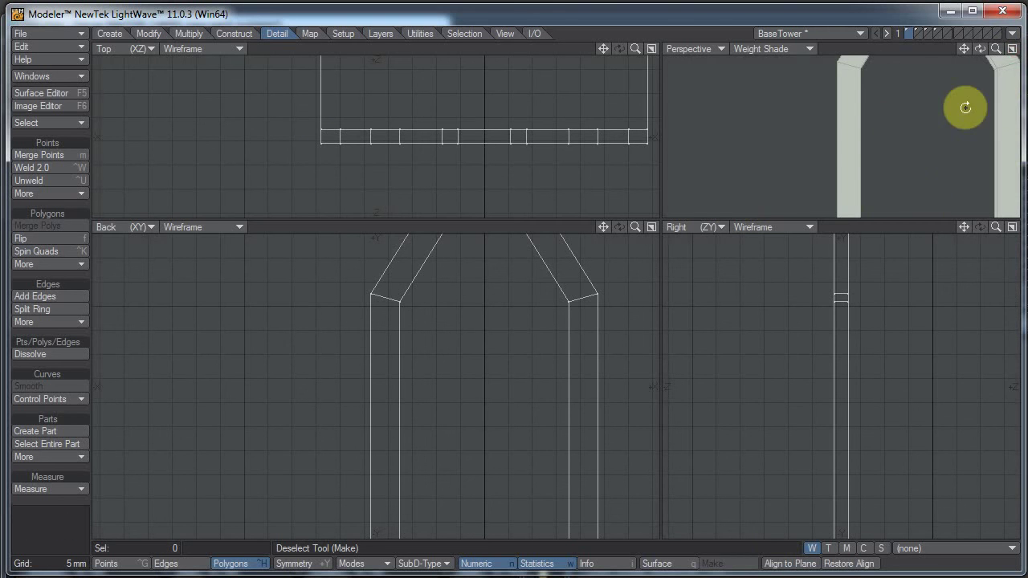
alt+drag(965, 107, 929, 227)
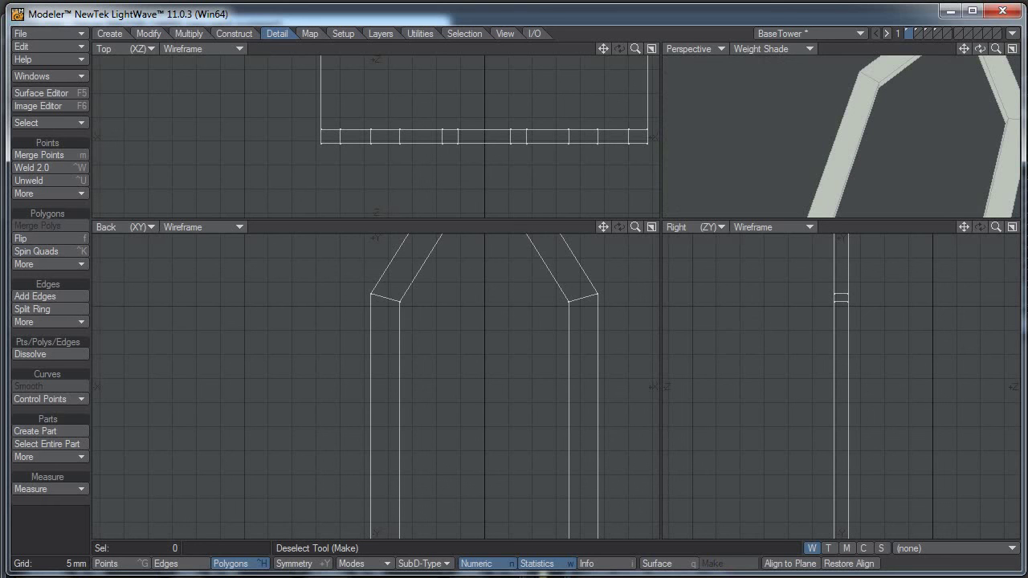
click(773, 565)
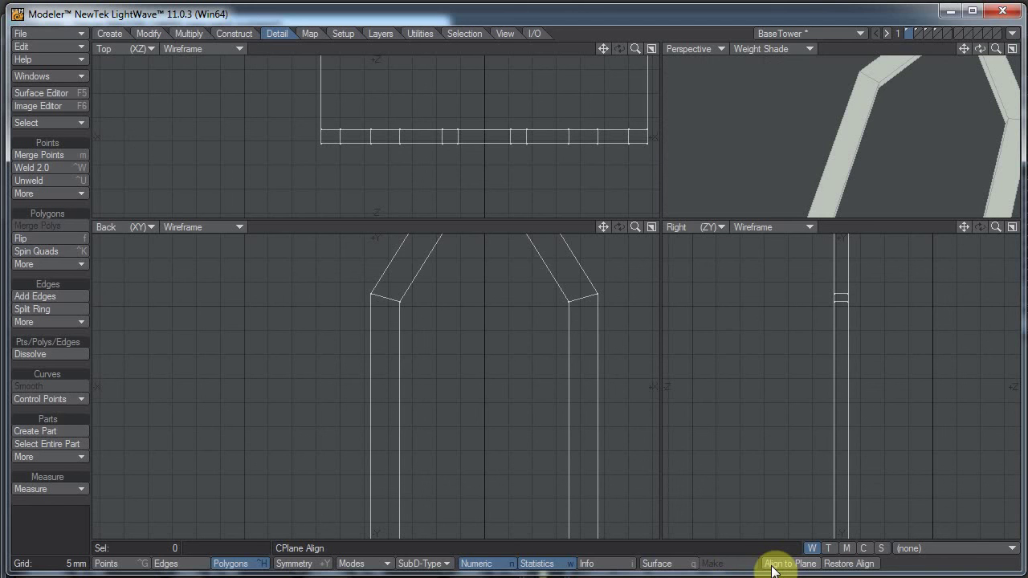
click(738, 535)
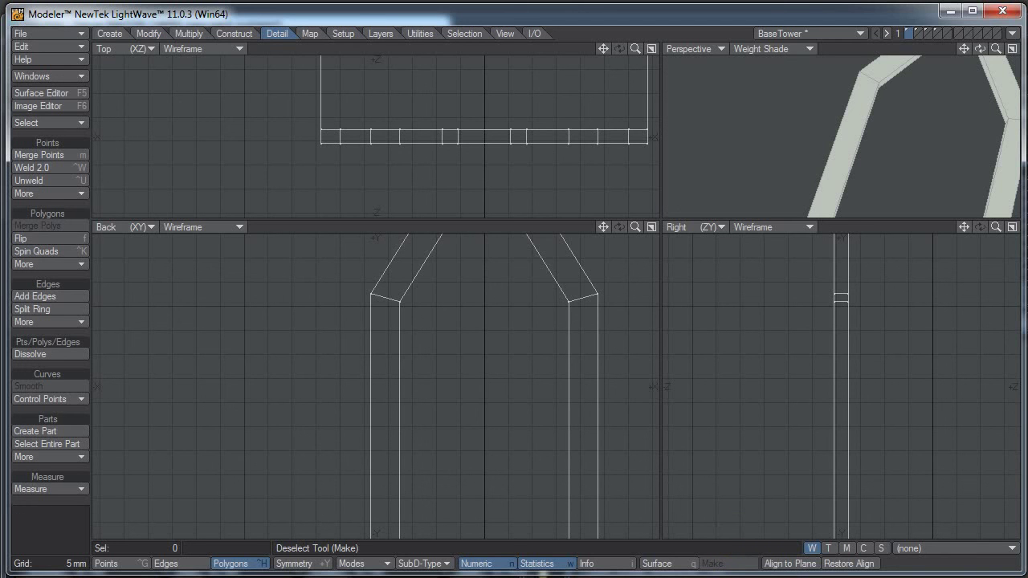